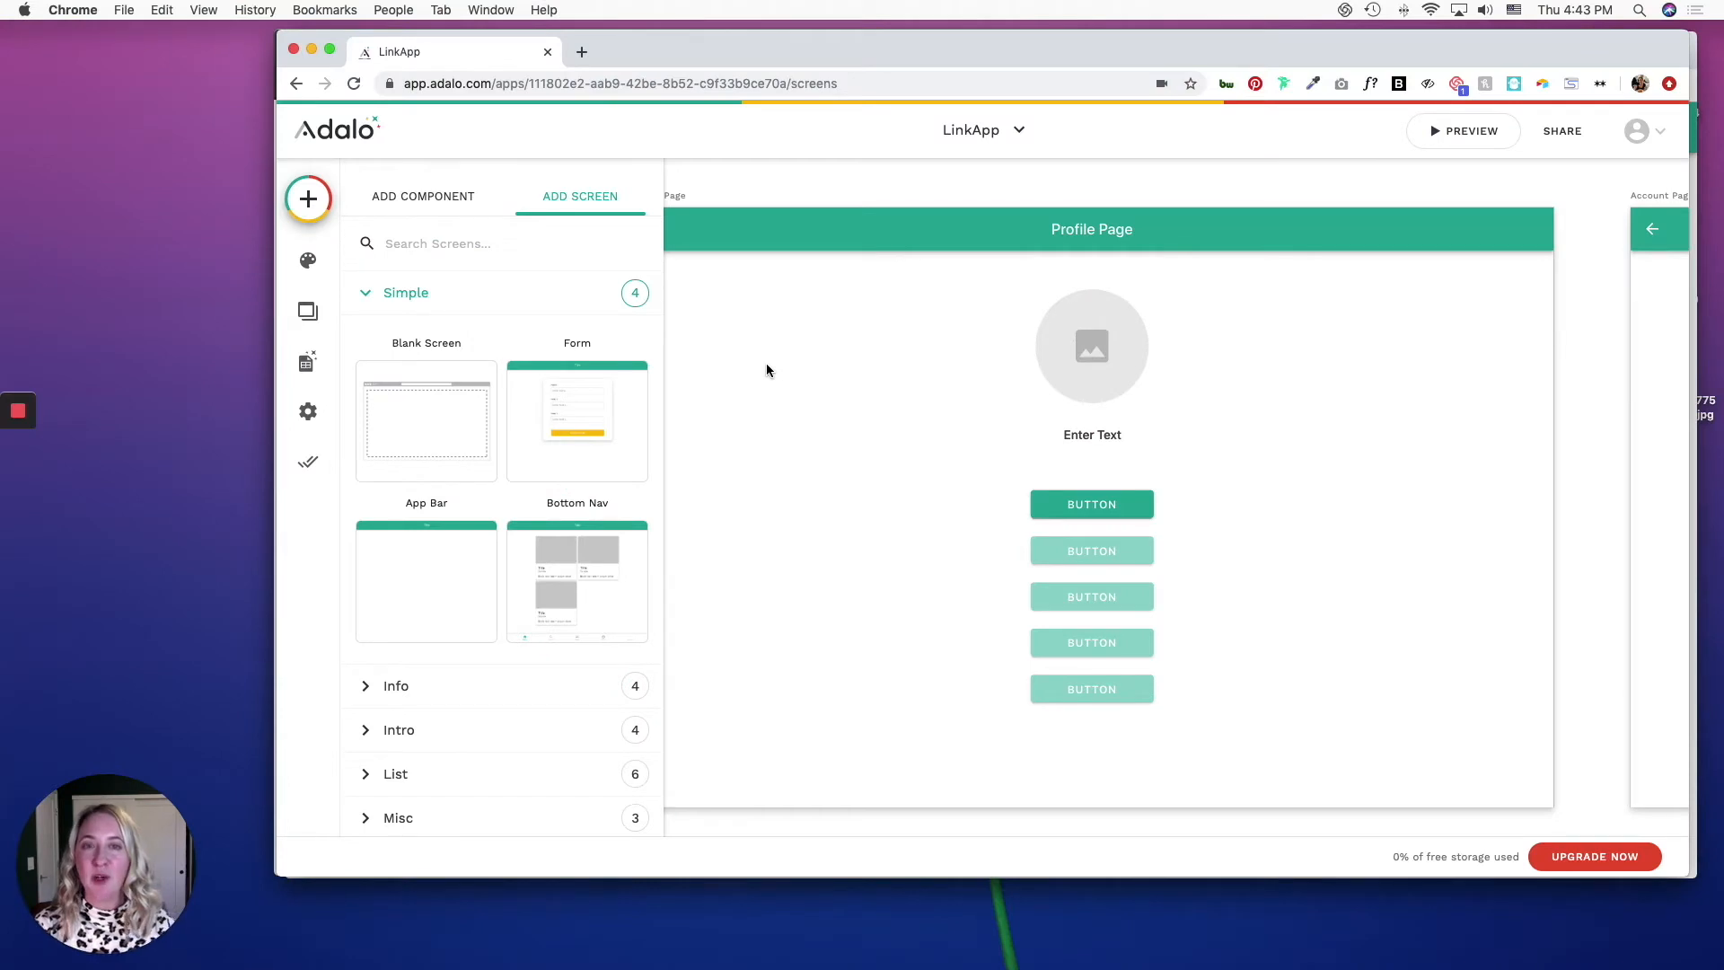
scroll(764, 367, left, 3)
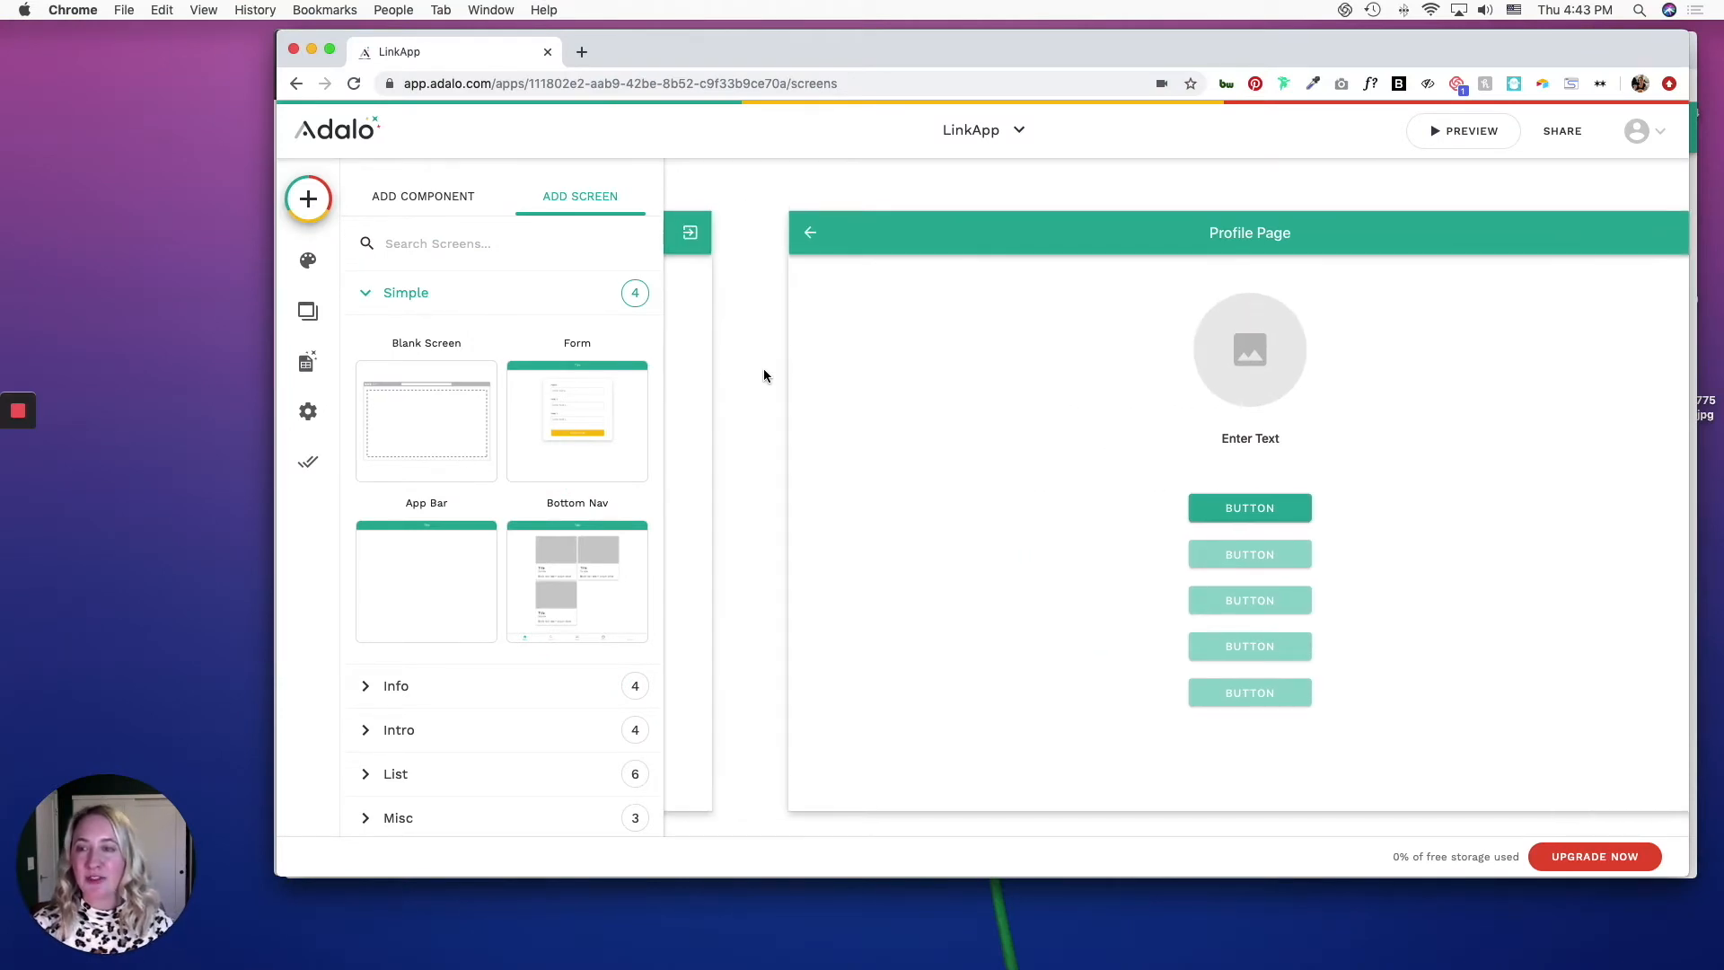
Add an image property named 'Profile Picture' to the Users collection
click(307, 361)
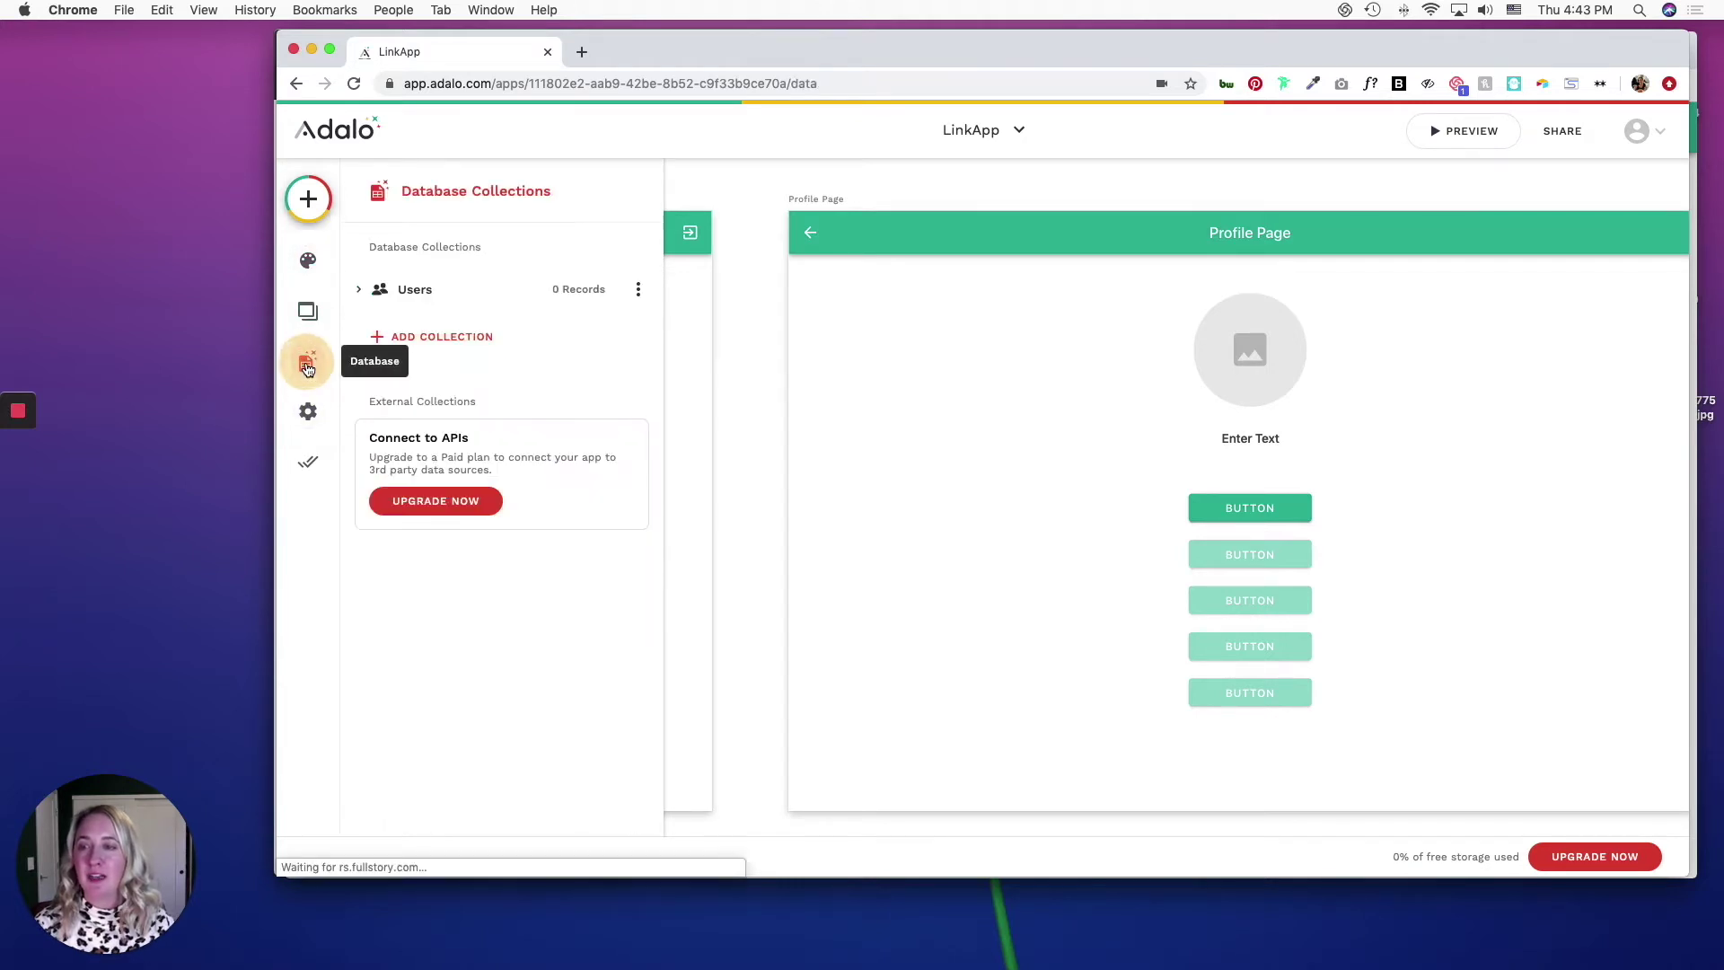
click(356, 288)
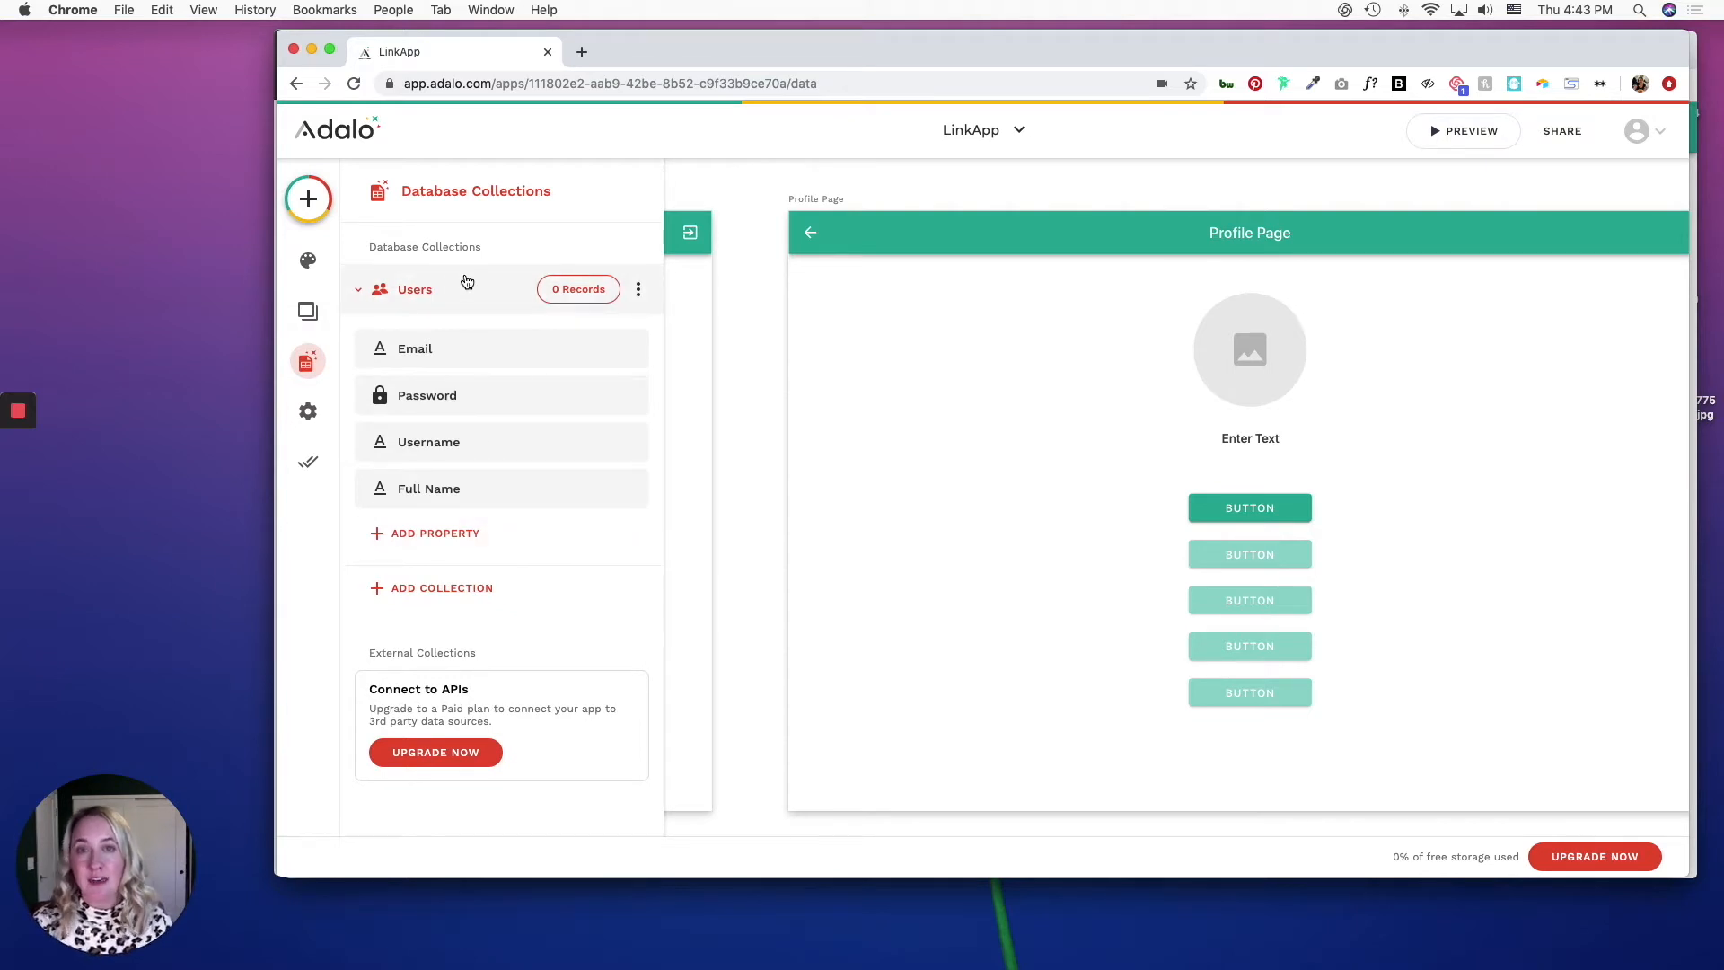
click(464, 532)
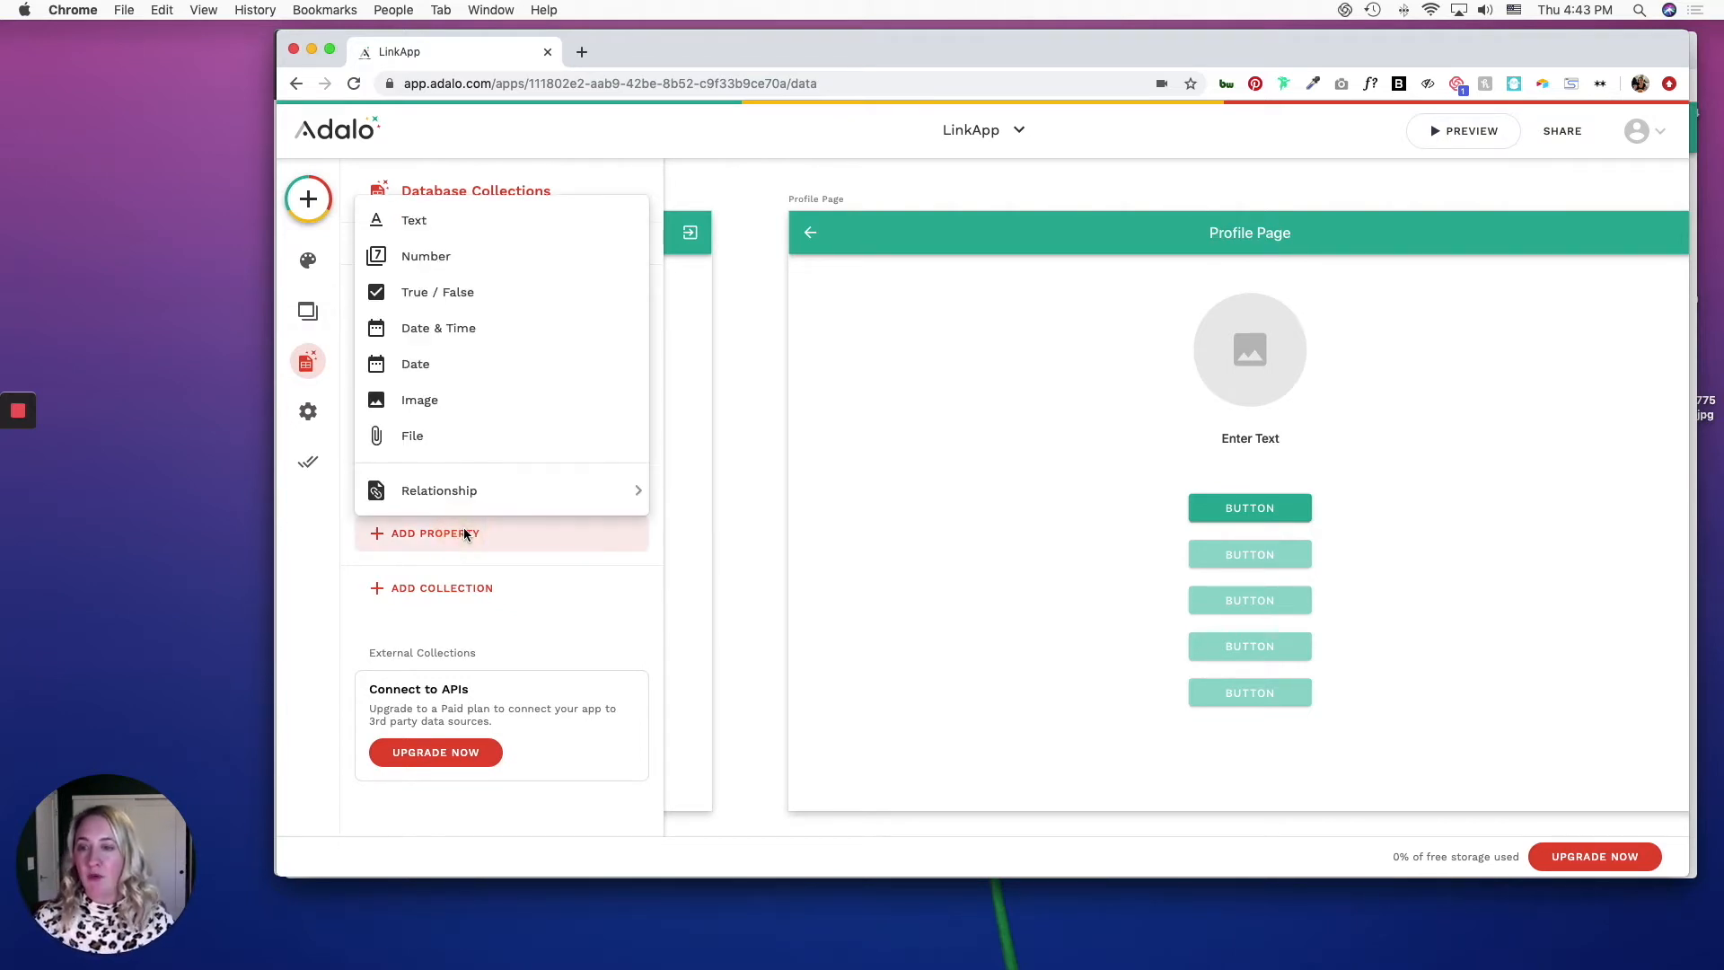
mouse_move(502, 491)
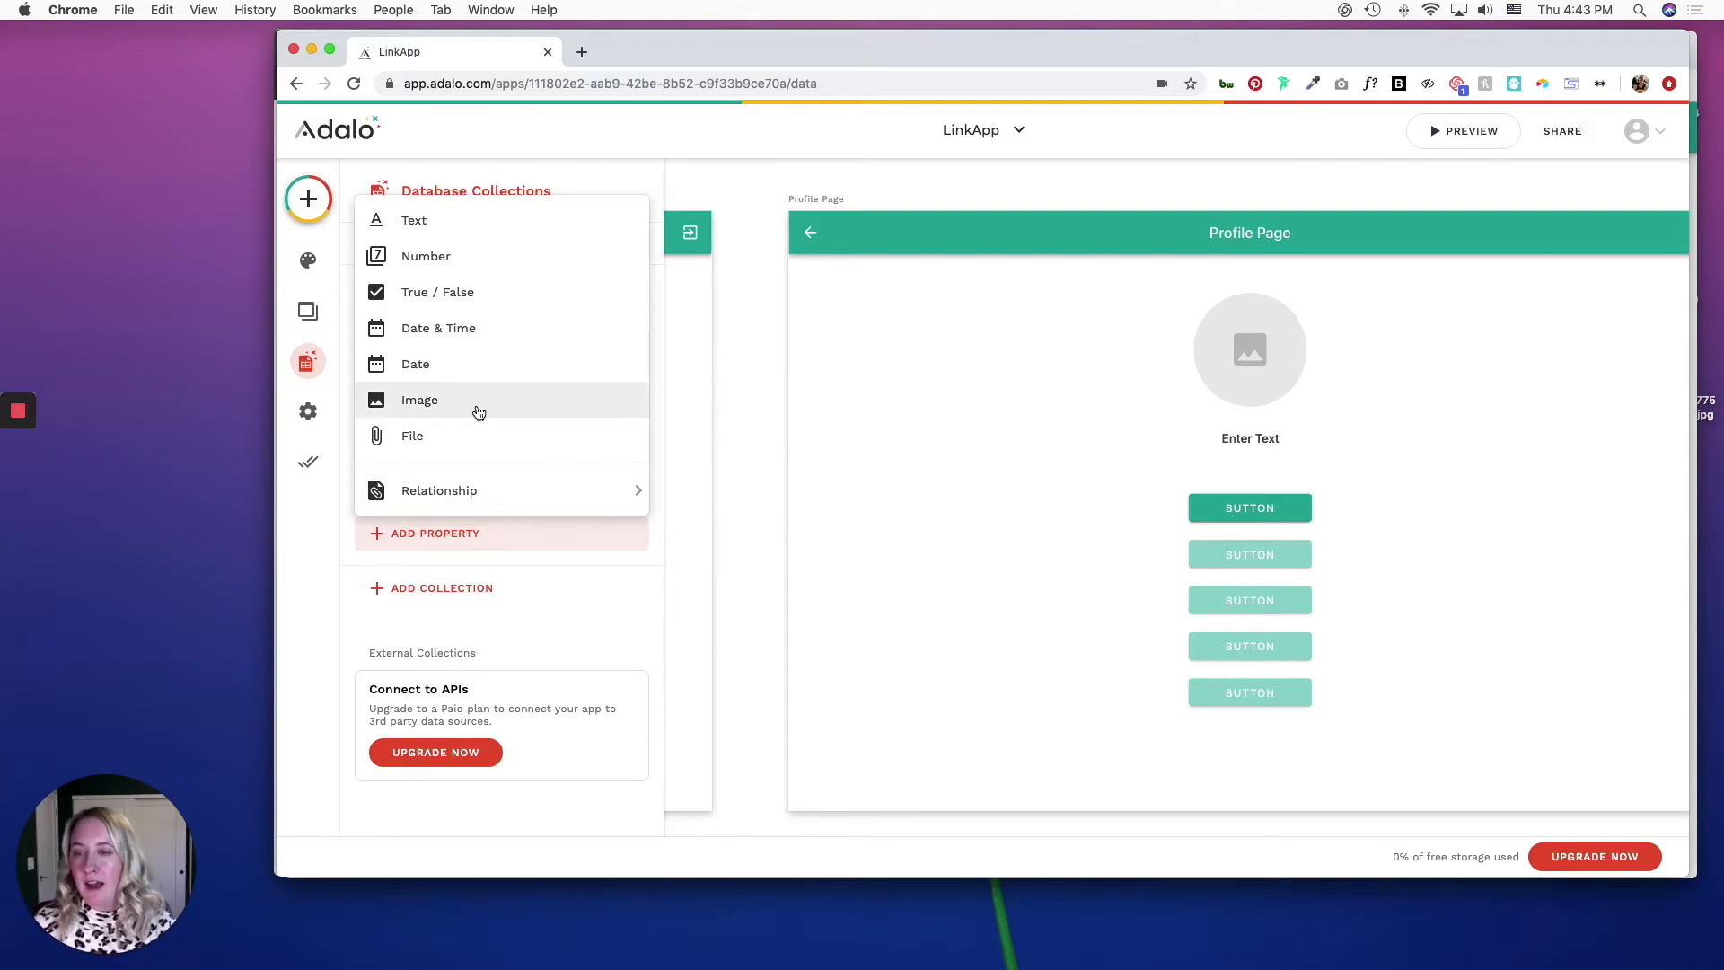
click(474, 400)
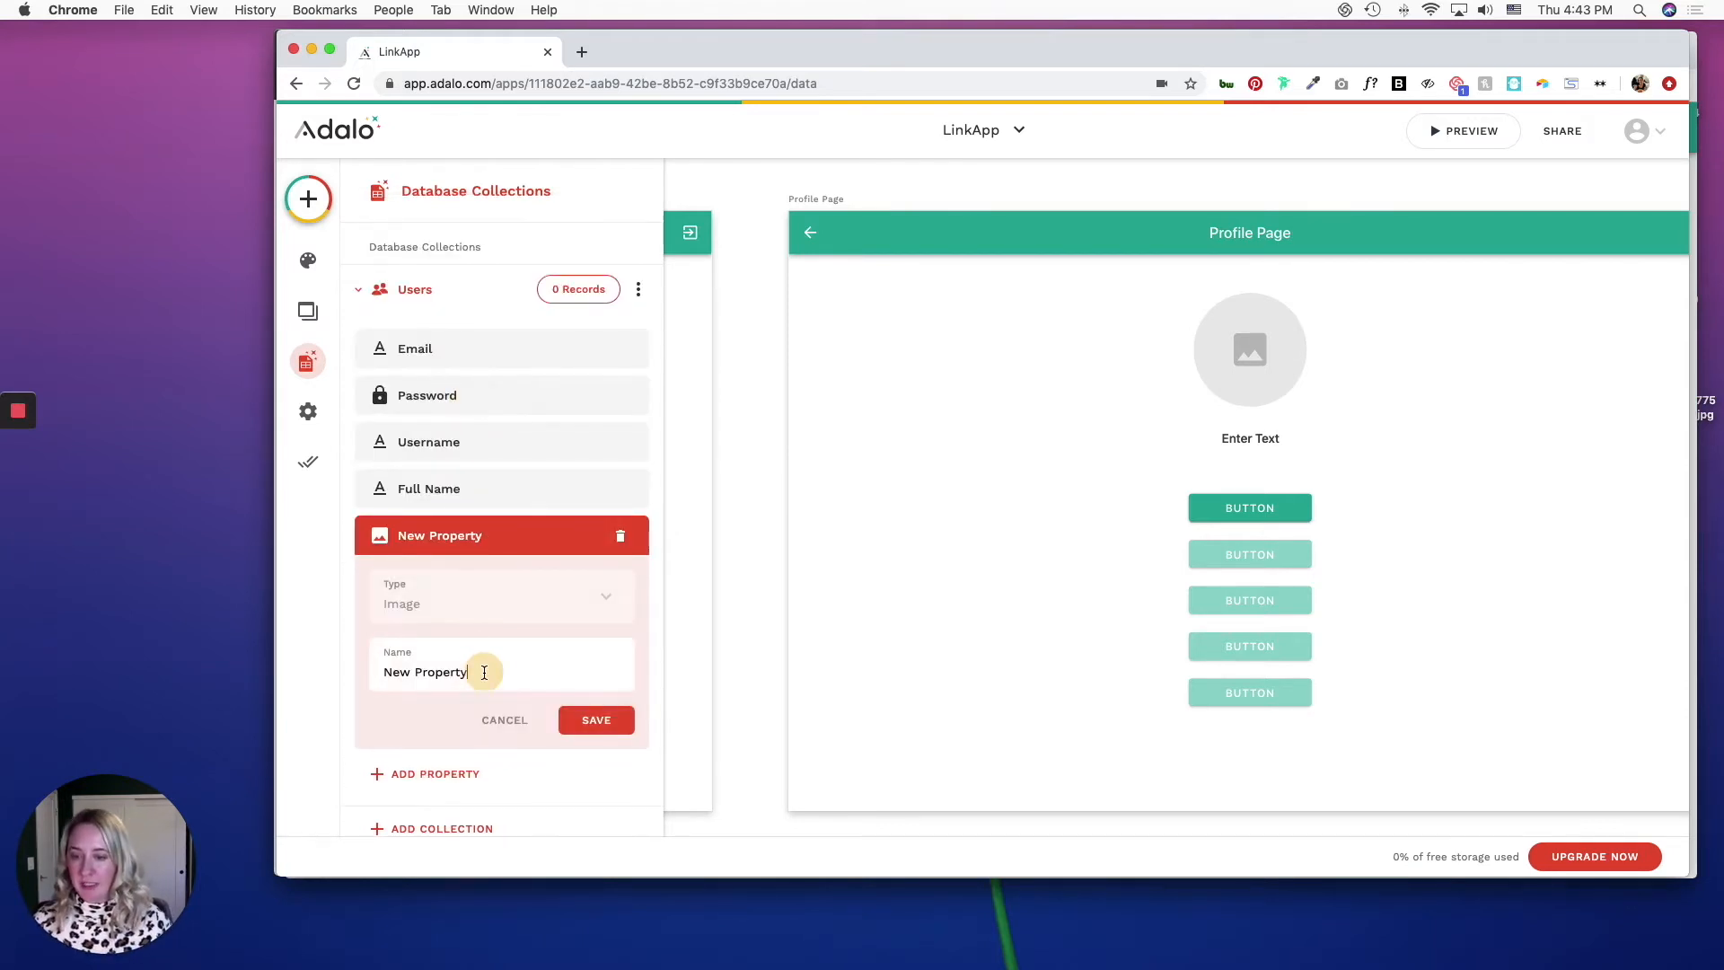
click(482, 671)
key(super+a)
text(Pro)
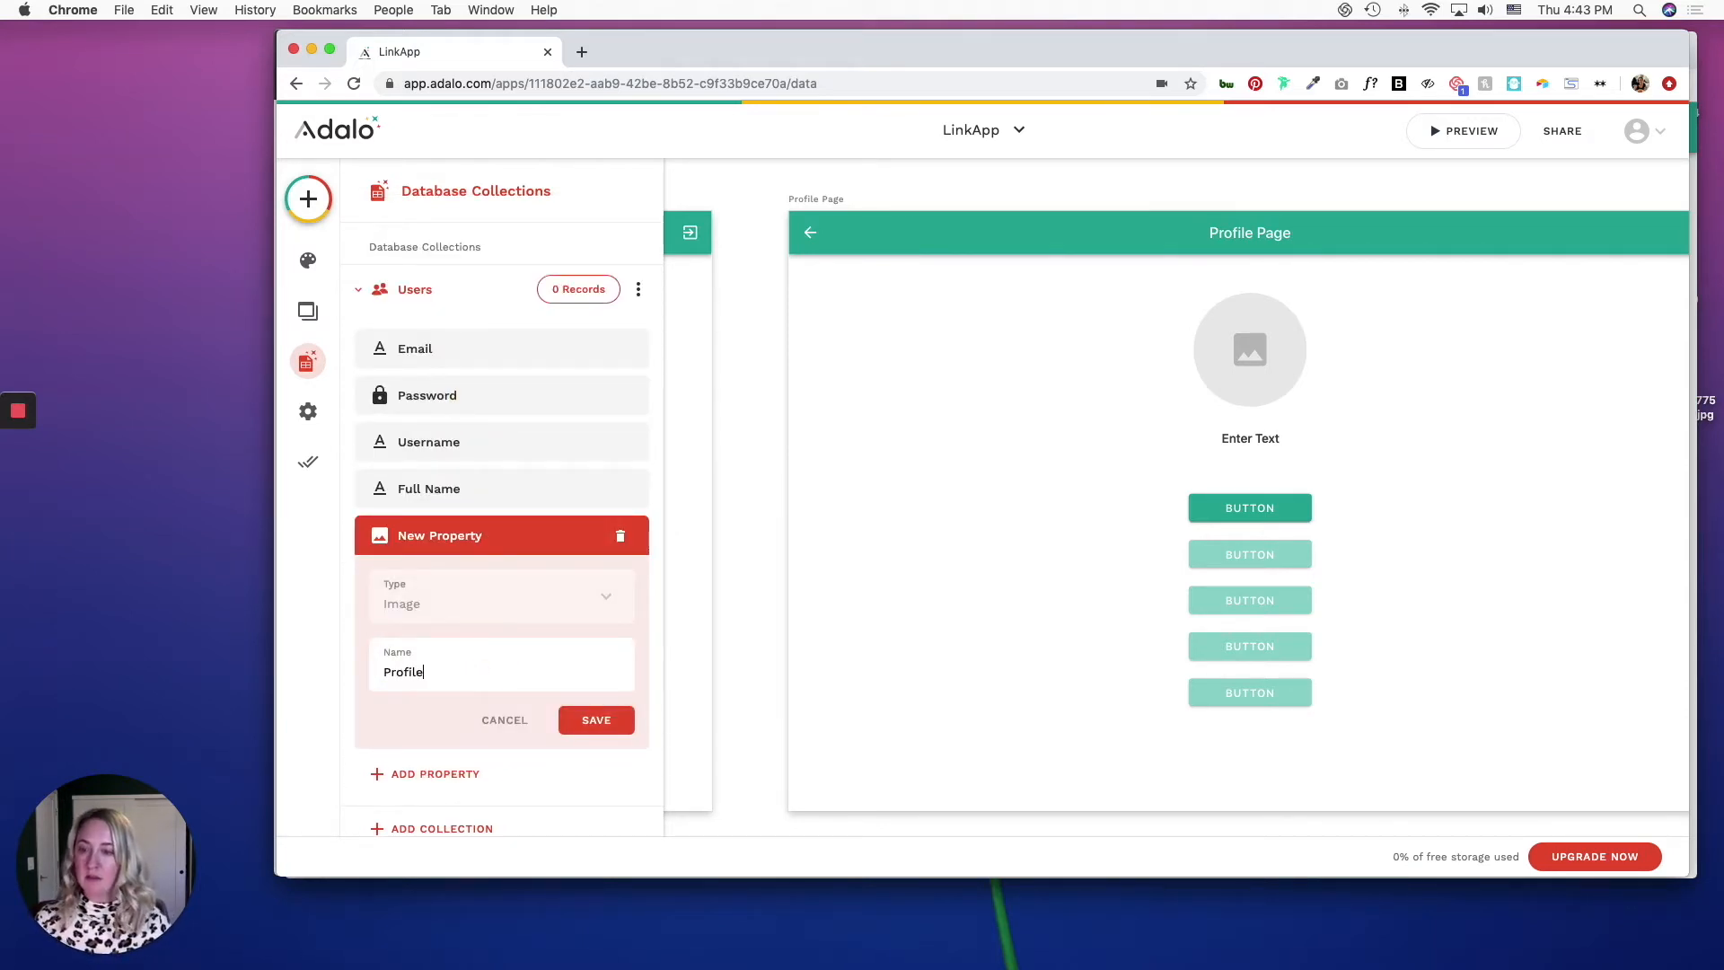
text(re)
key(Return)
click(434, 580)
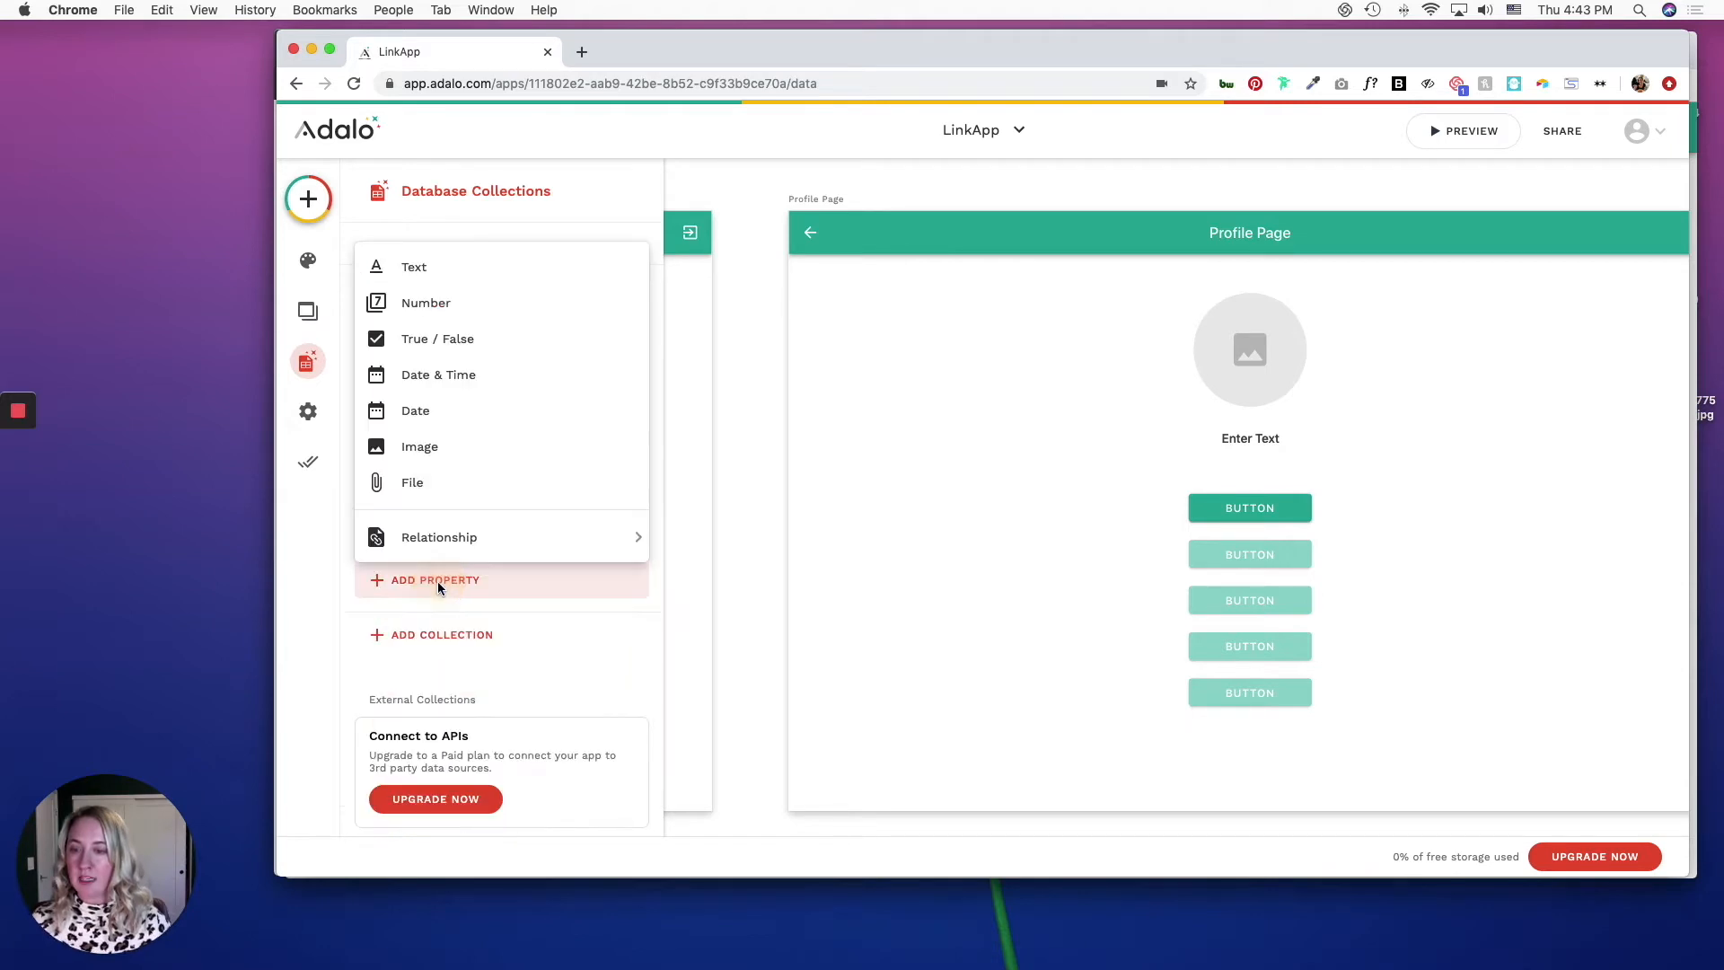
Add text properties 'Social Media Handle' and 'Social Media URL' to Users
click(459, 270)
click(498, 726)
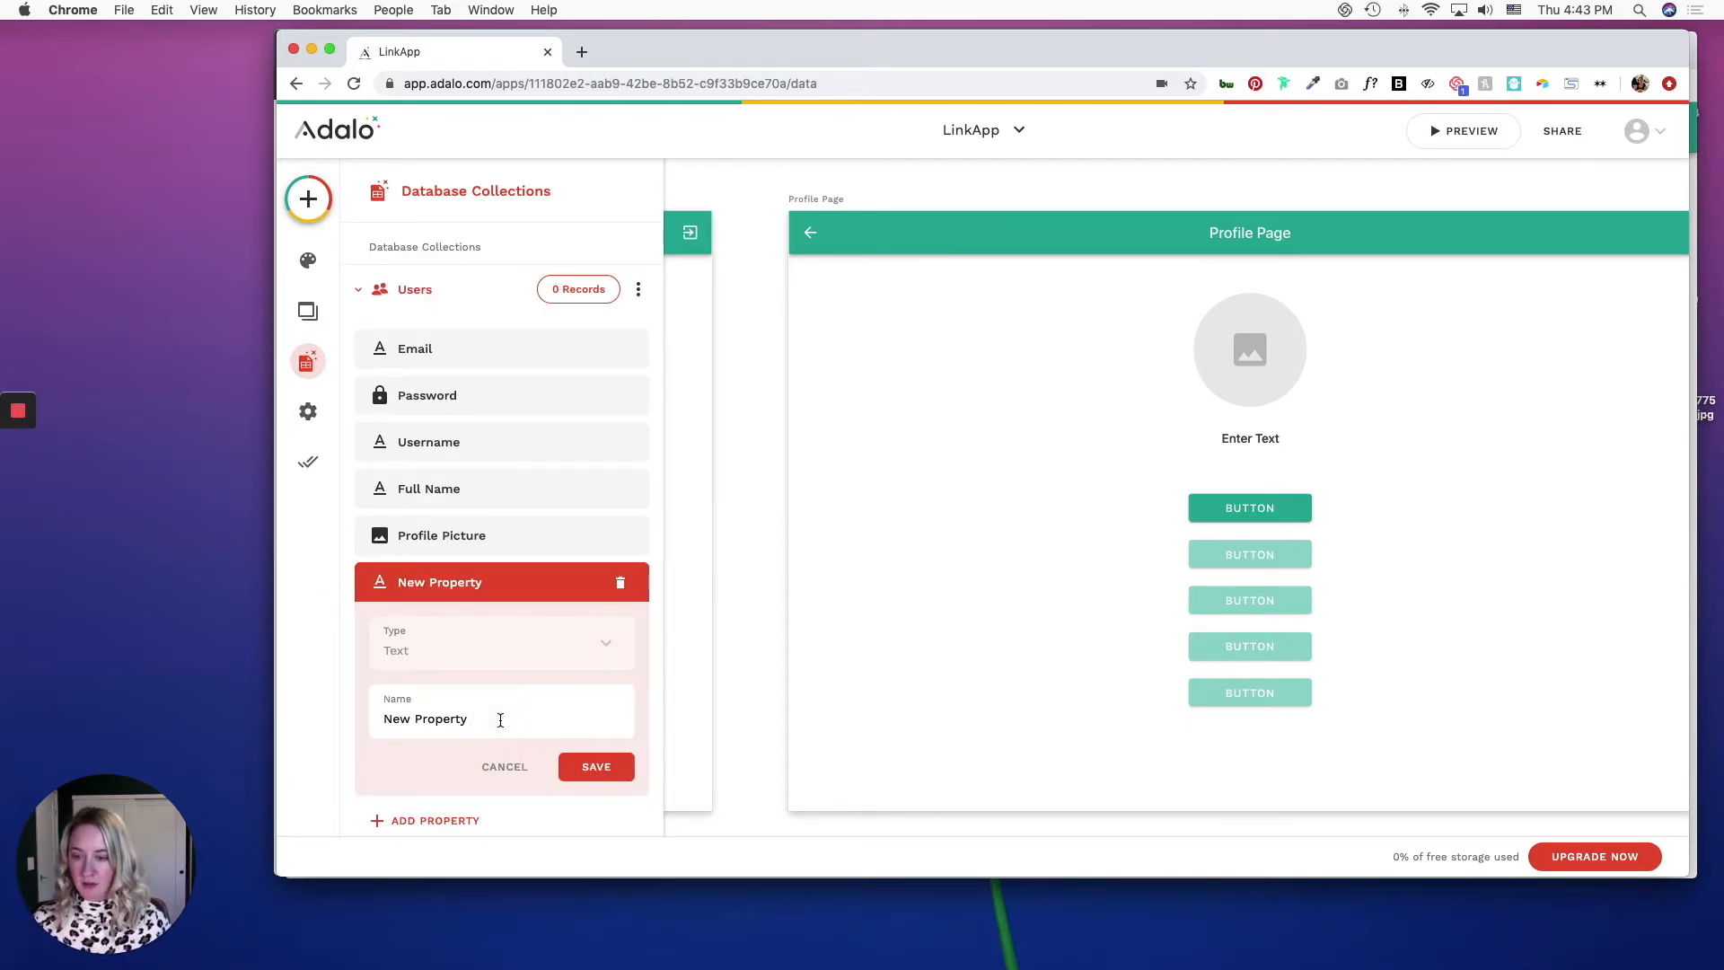
key(super+a)
text(S)
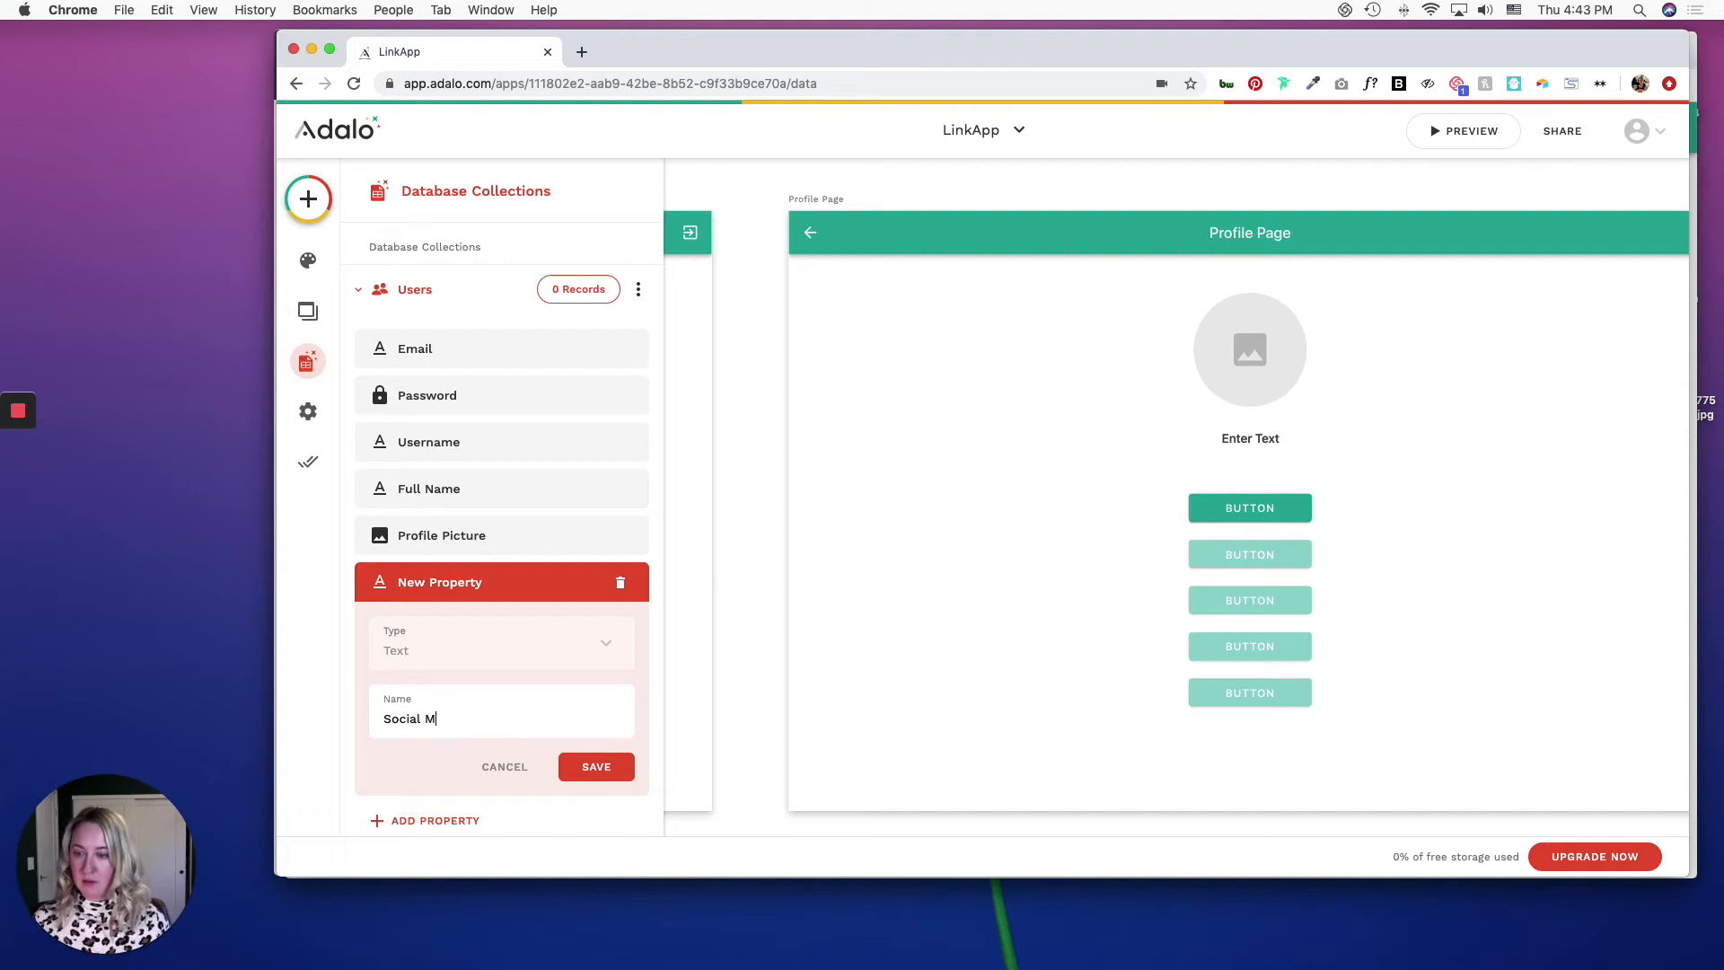
text(dle)
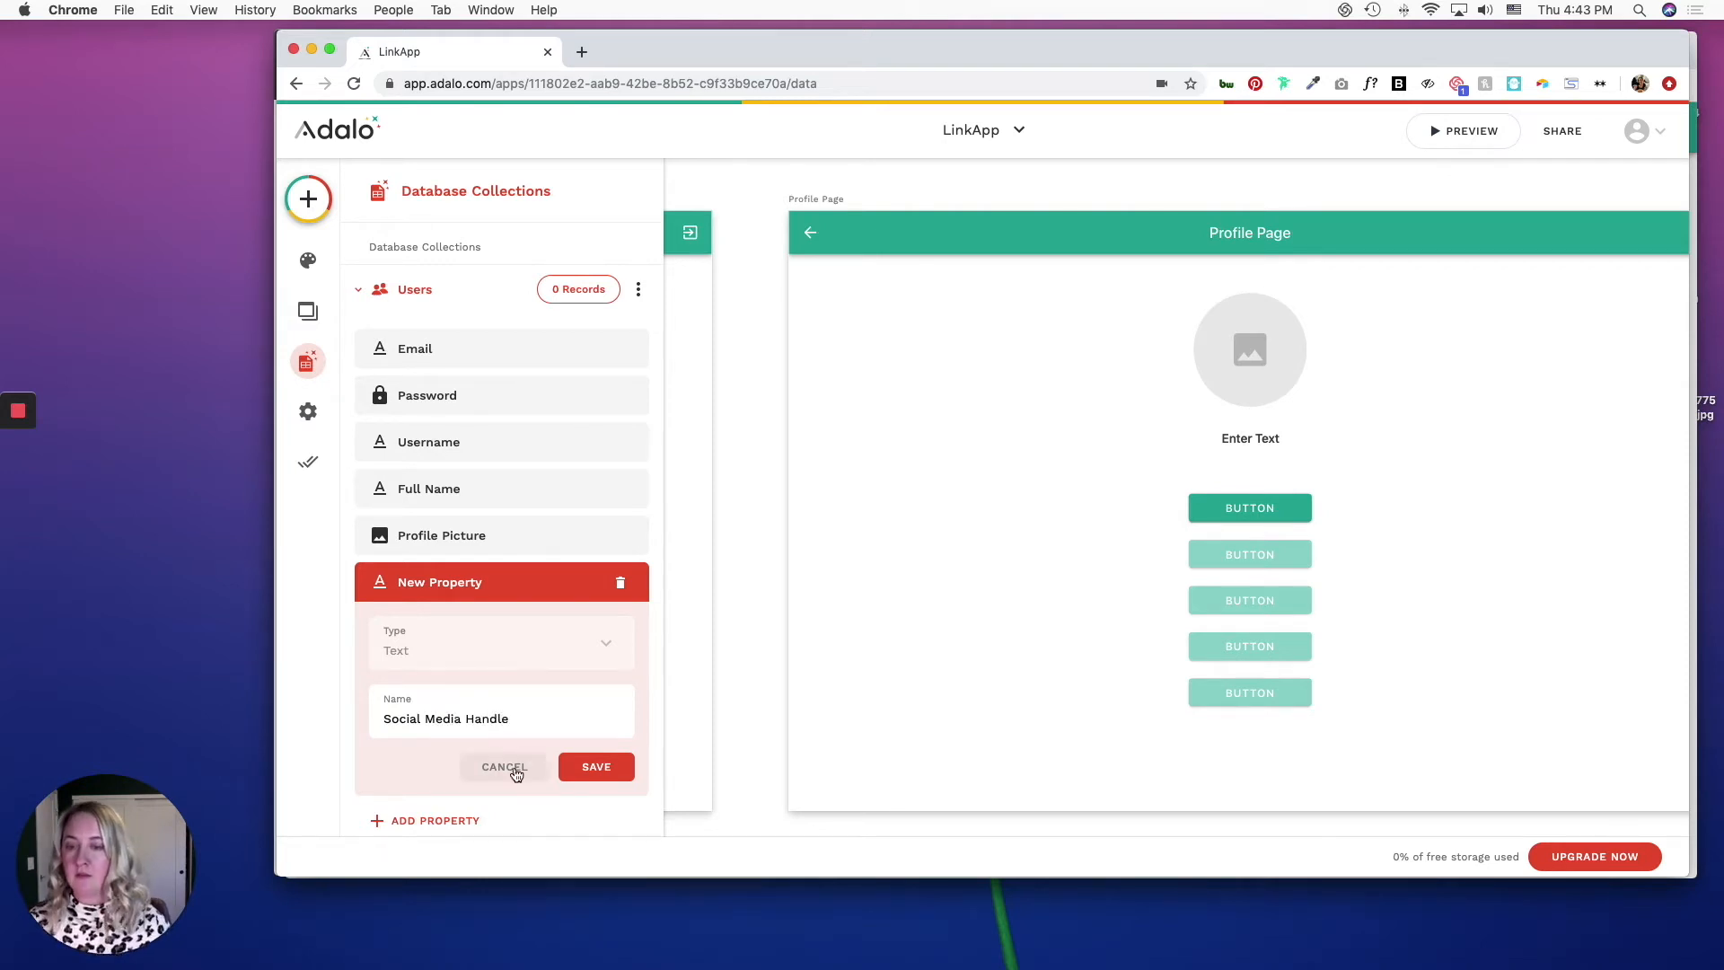
click(595, 767)
click(416, 624)
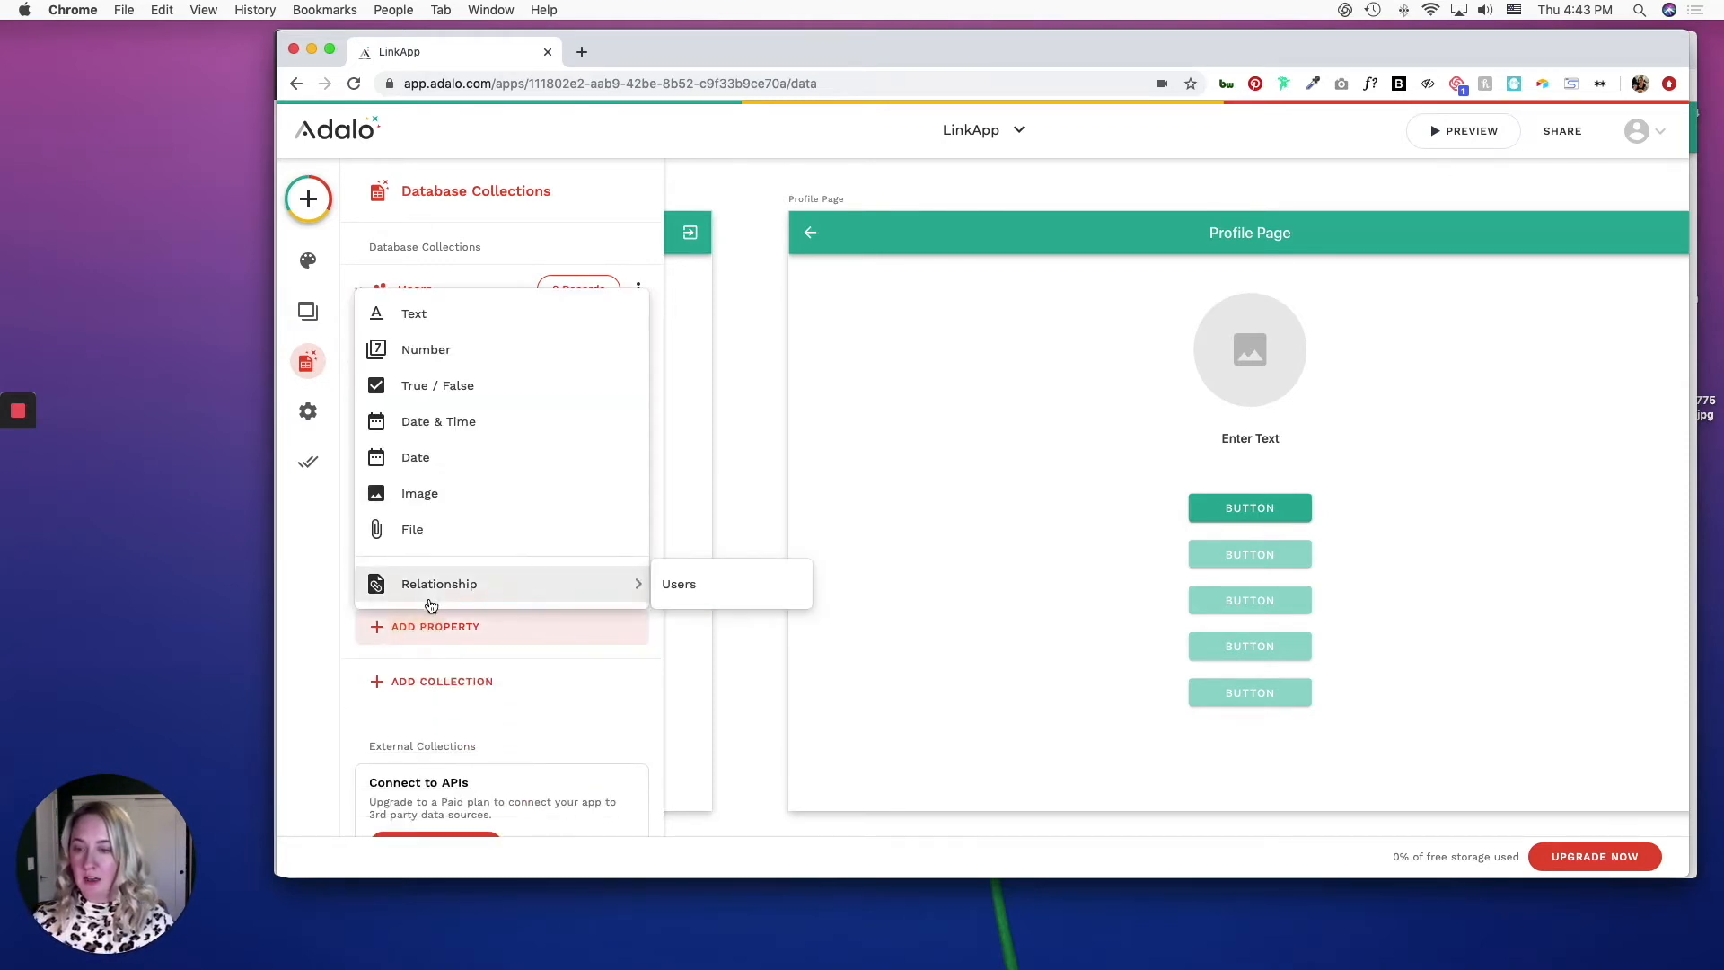
click(413, 313)
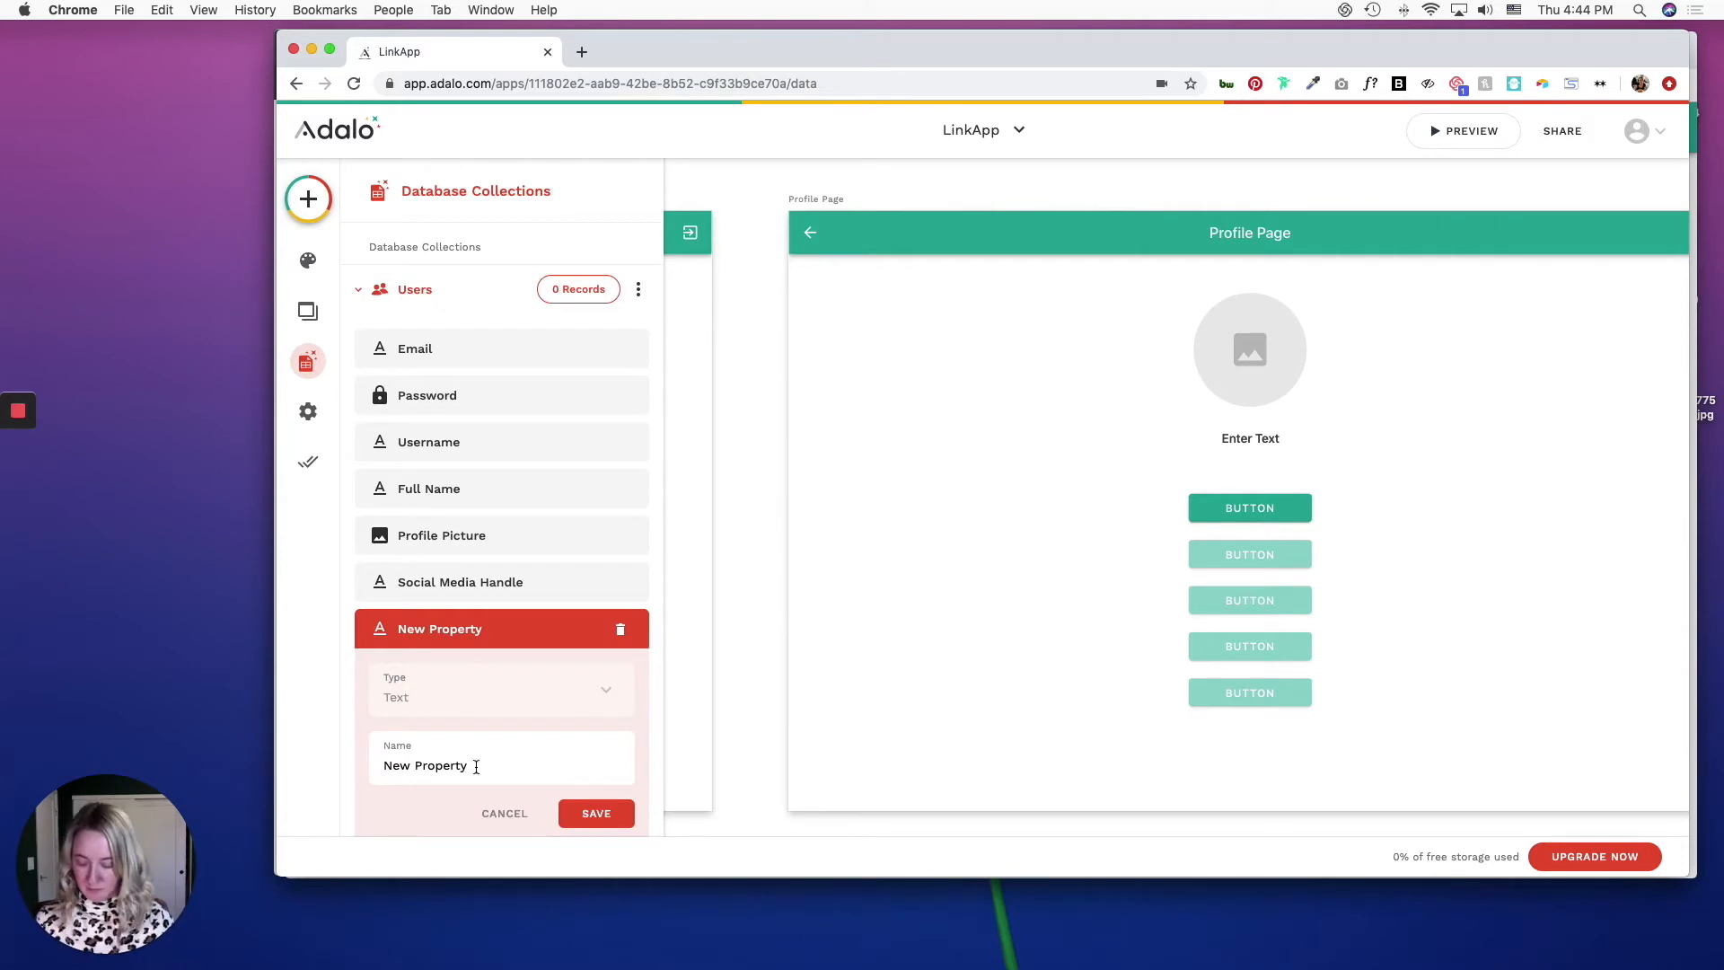
key(super+a)
text(S)
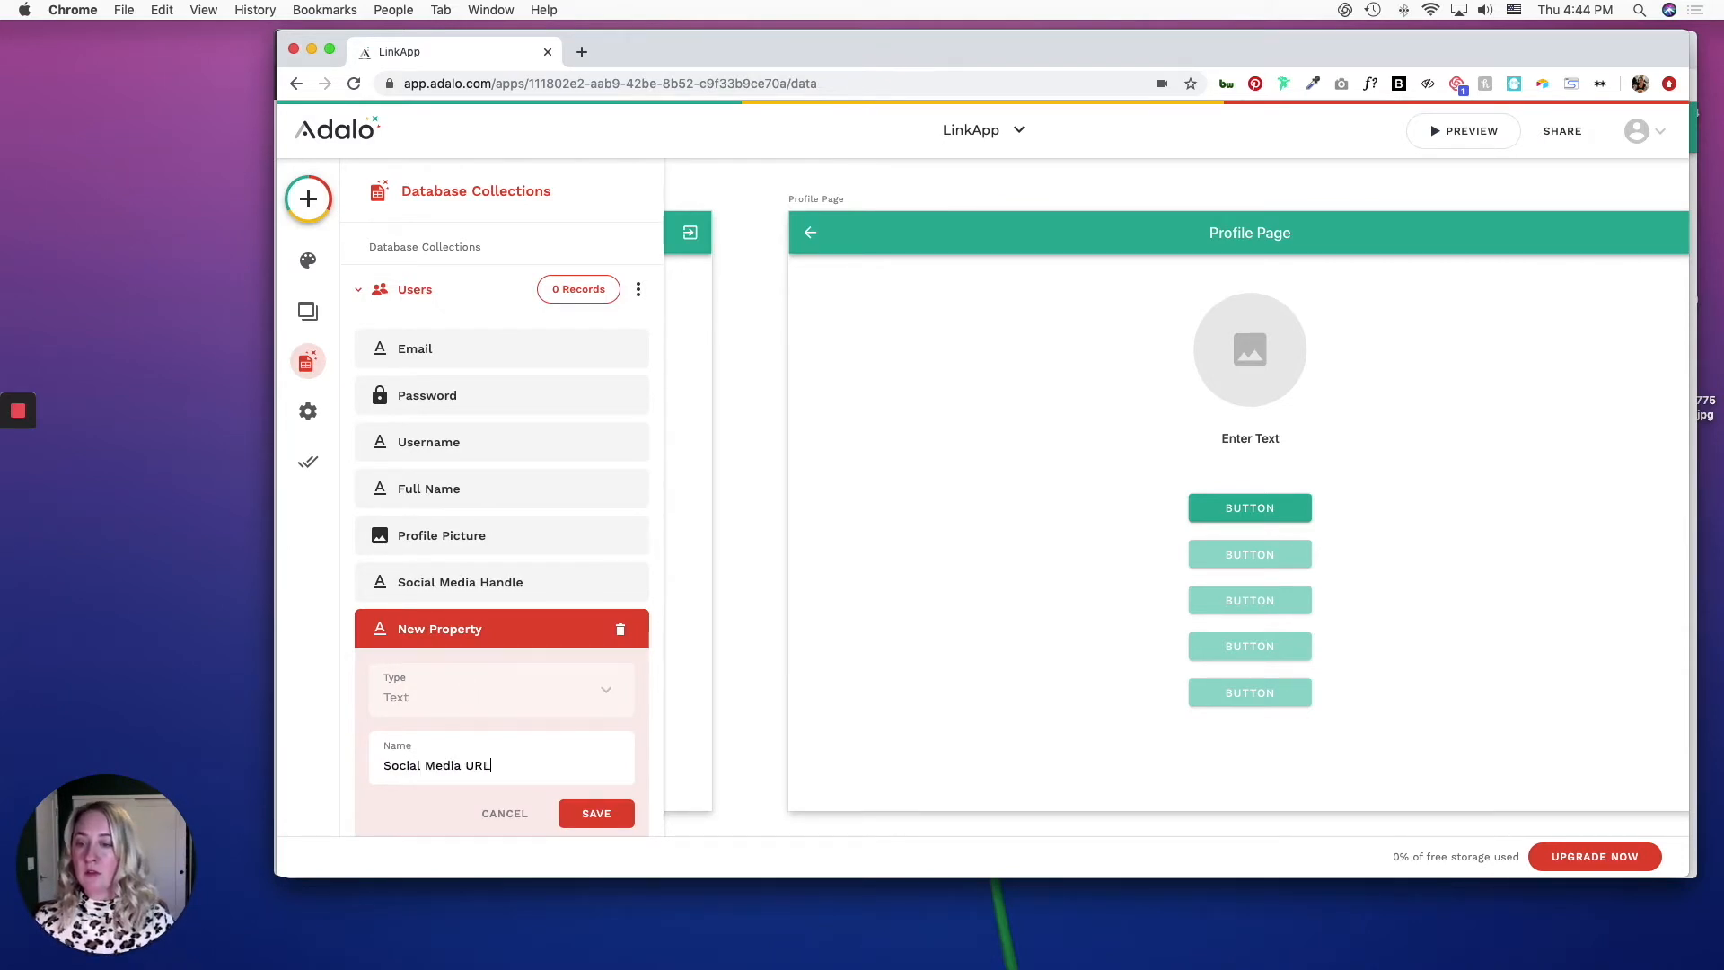
key(Return)
Create a Posts collection and rename its default Name property to 'URL Title'
click(378, 630)
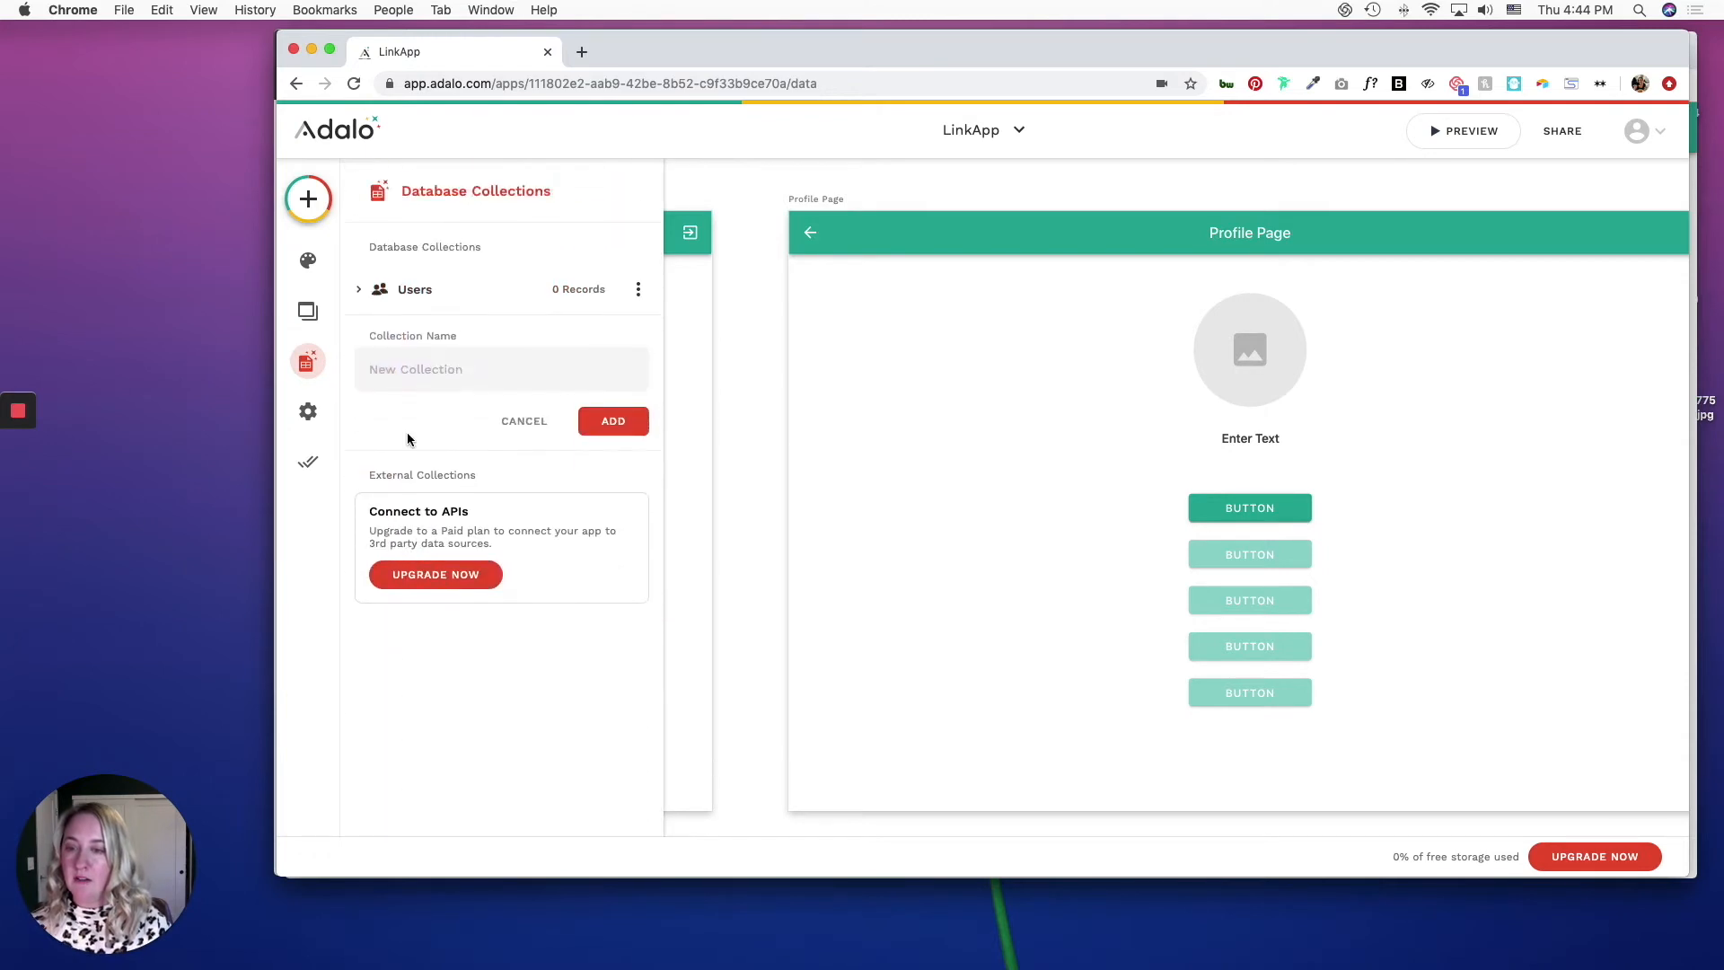
click(410, 368)
text(Po)
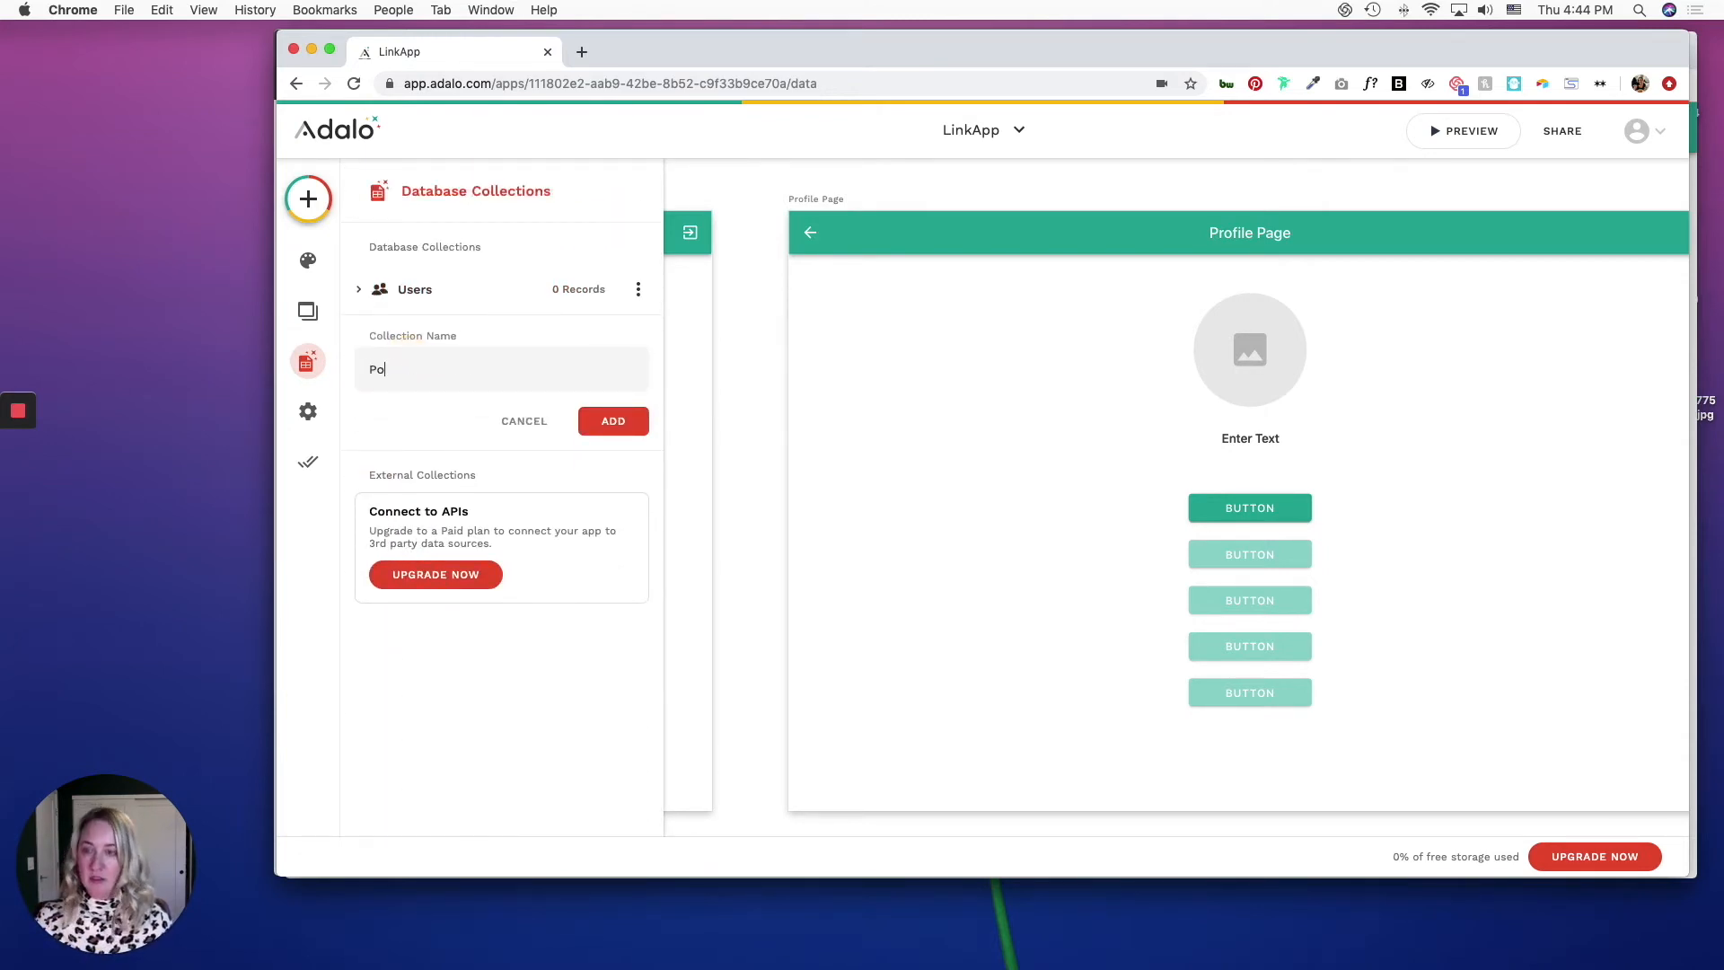
text(sts)
key(Return)
click(493, 400)
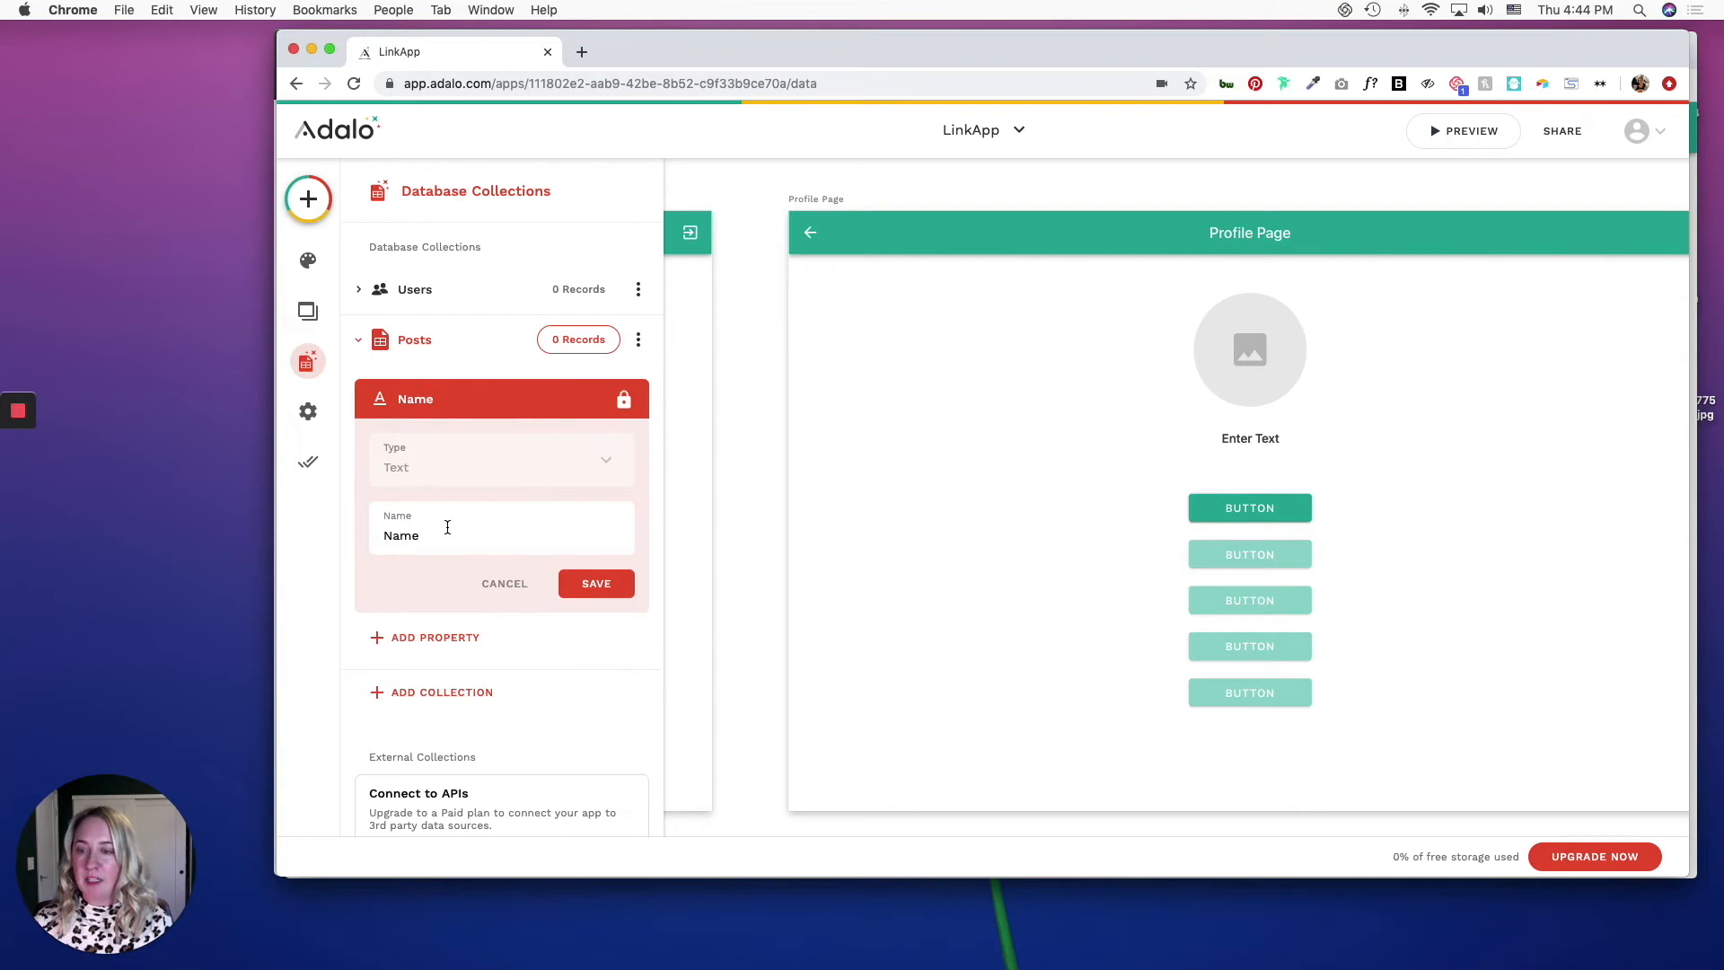
click(446, 530)
key(super+a)
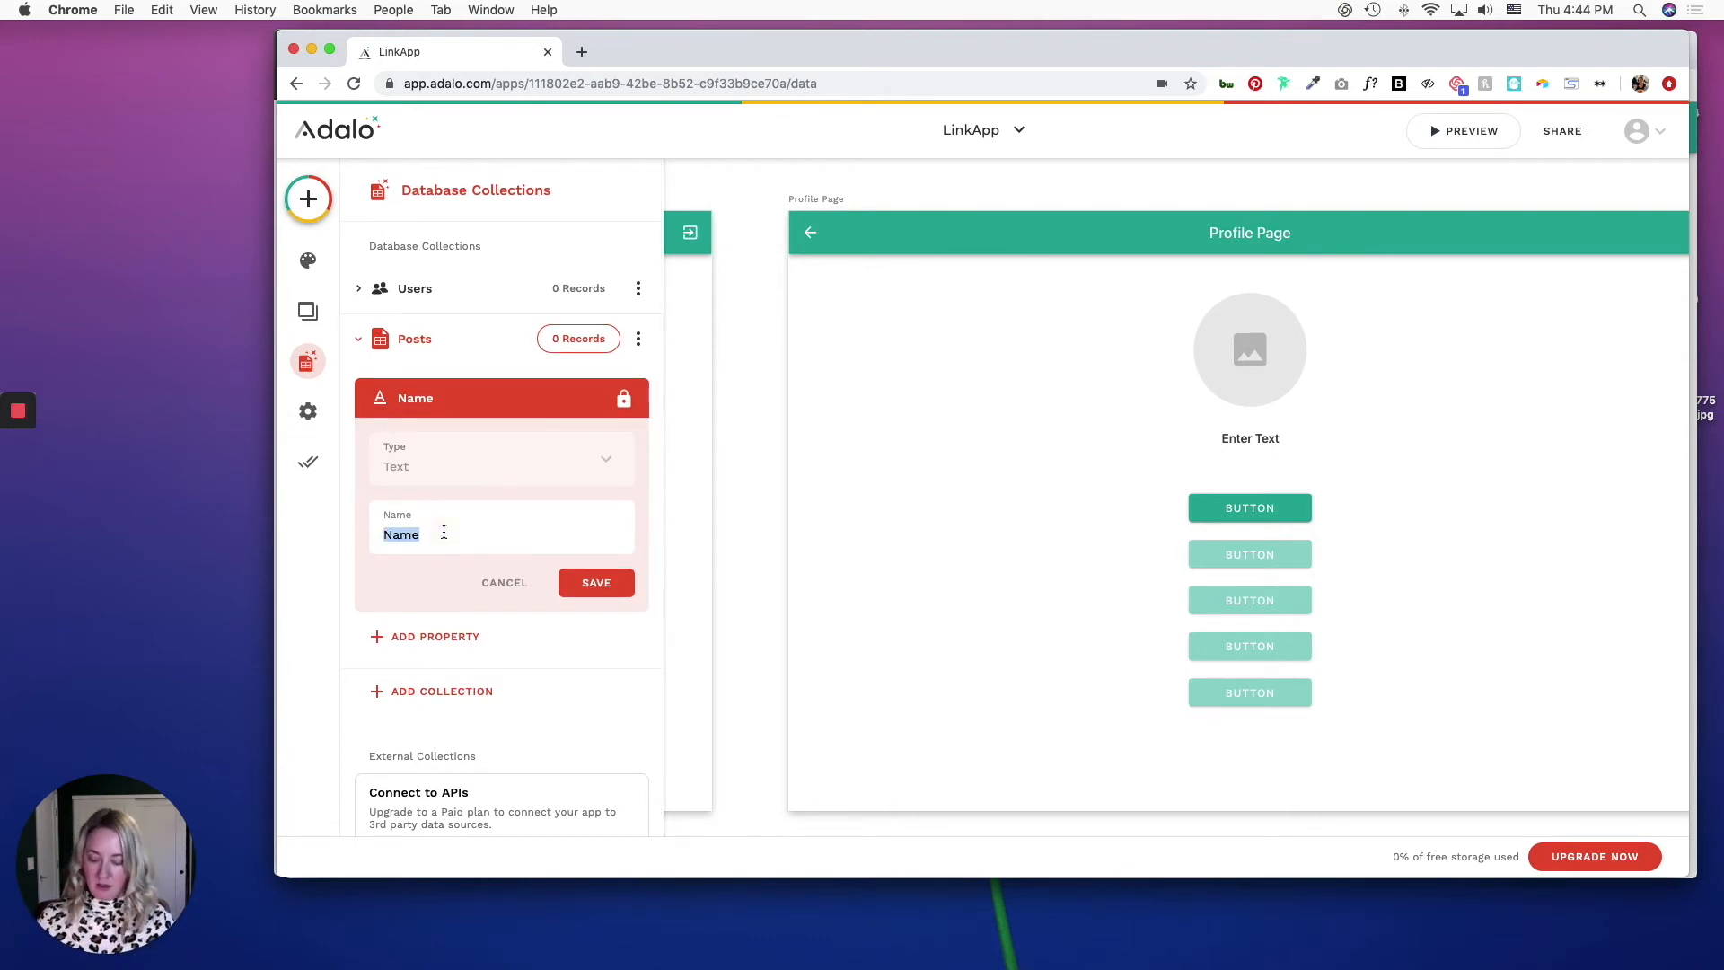
text(URL T)
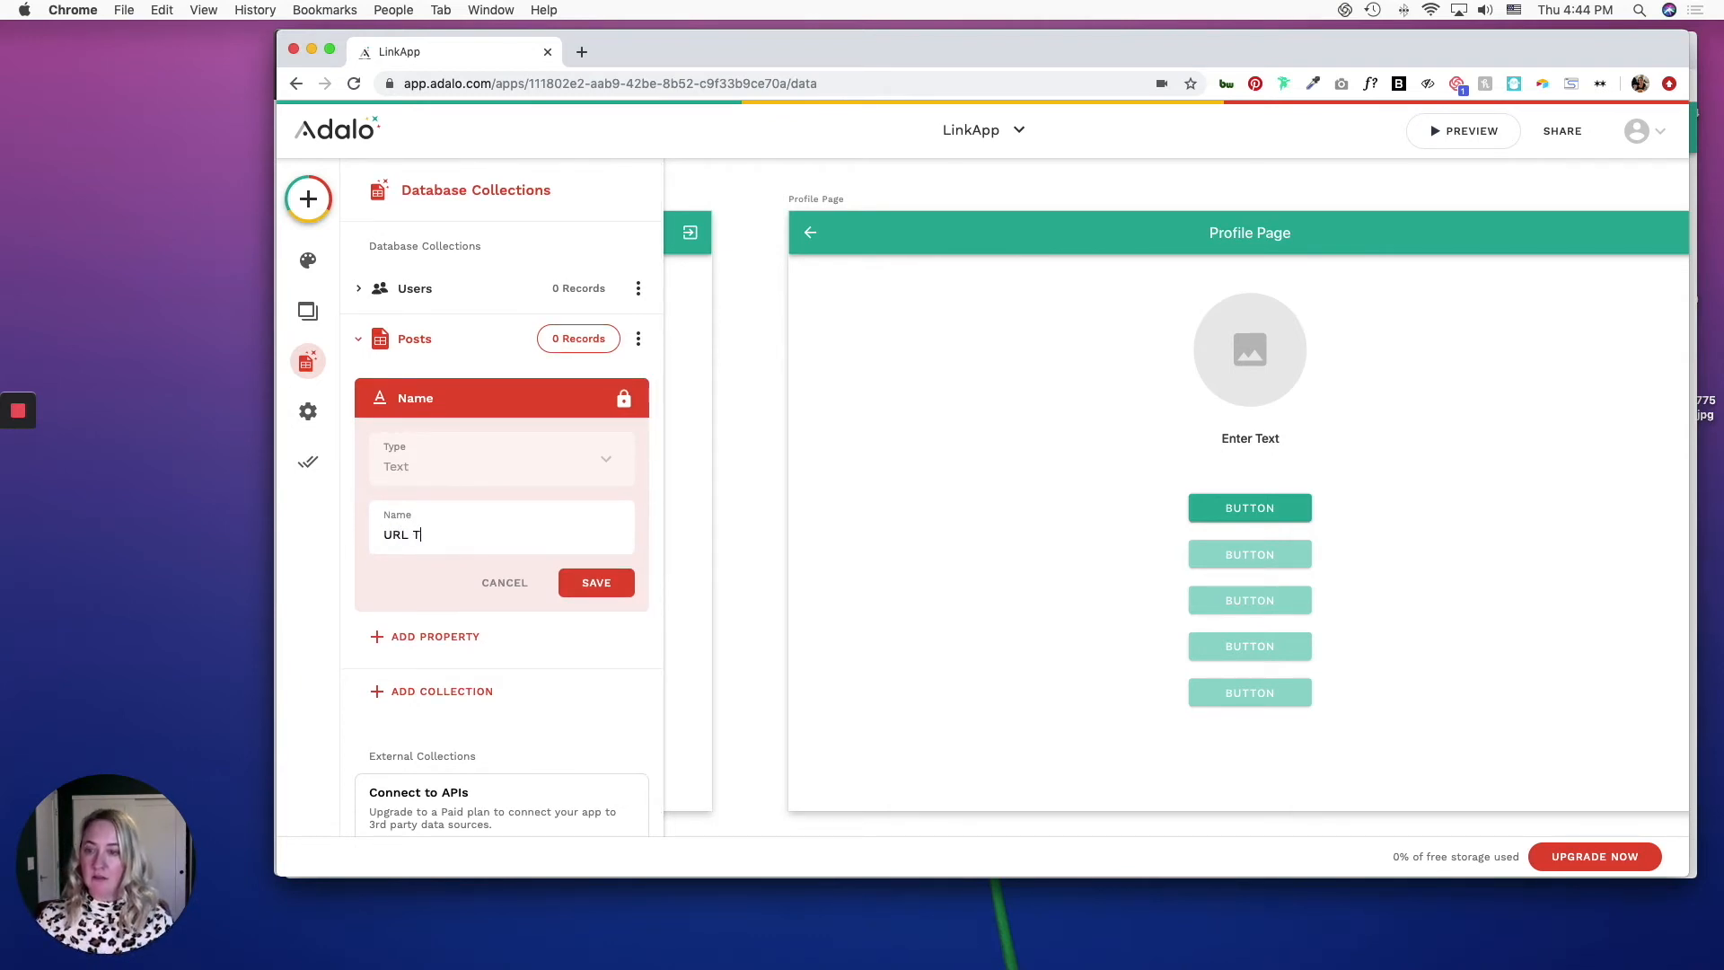
text(itle)
key(Return)
click(435, 635)
Add a text property 'URL' and a true/false property 'Visible' to Posts
click(446, 500)
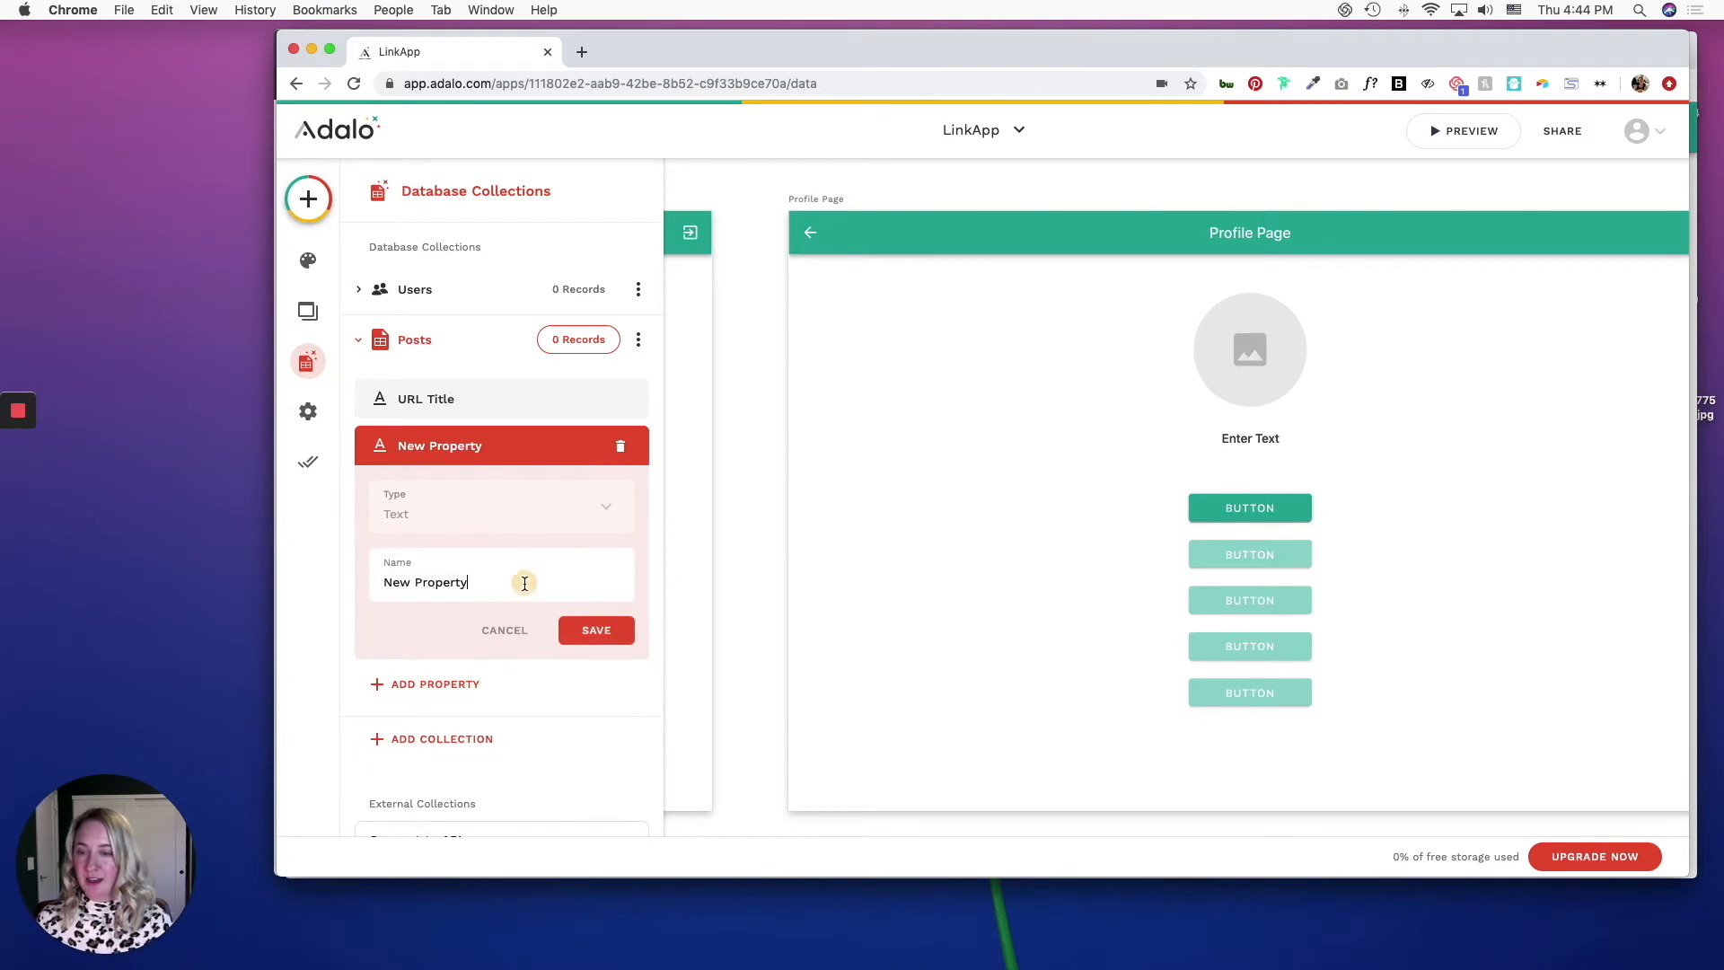
key(super+a)
text(URL)
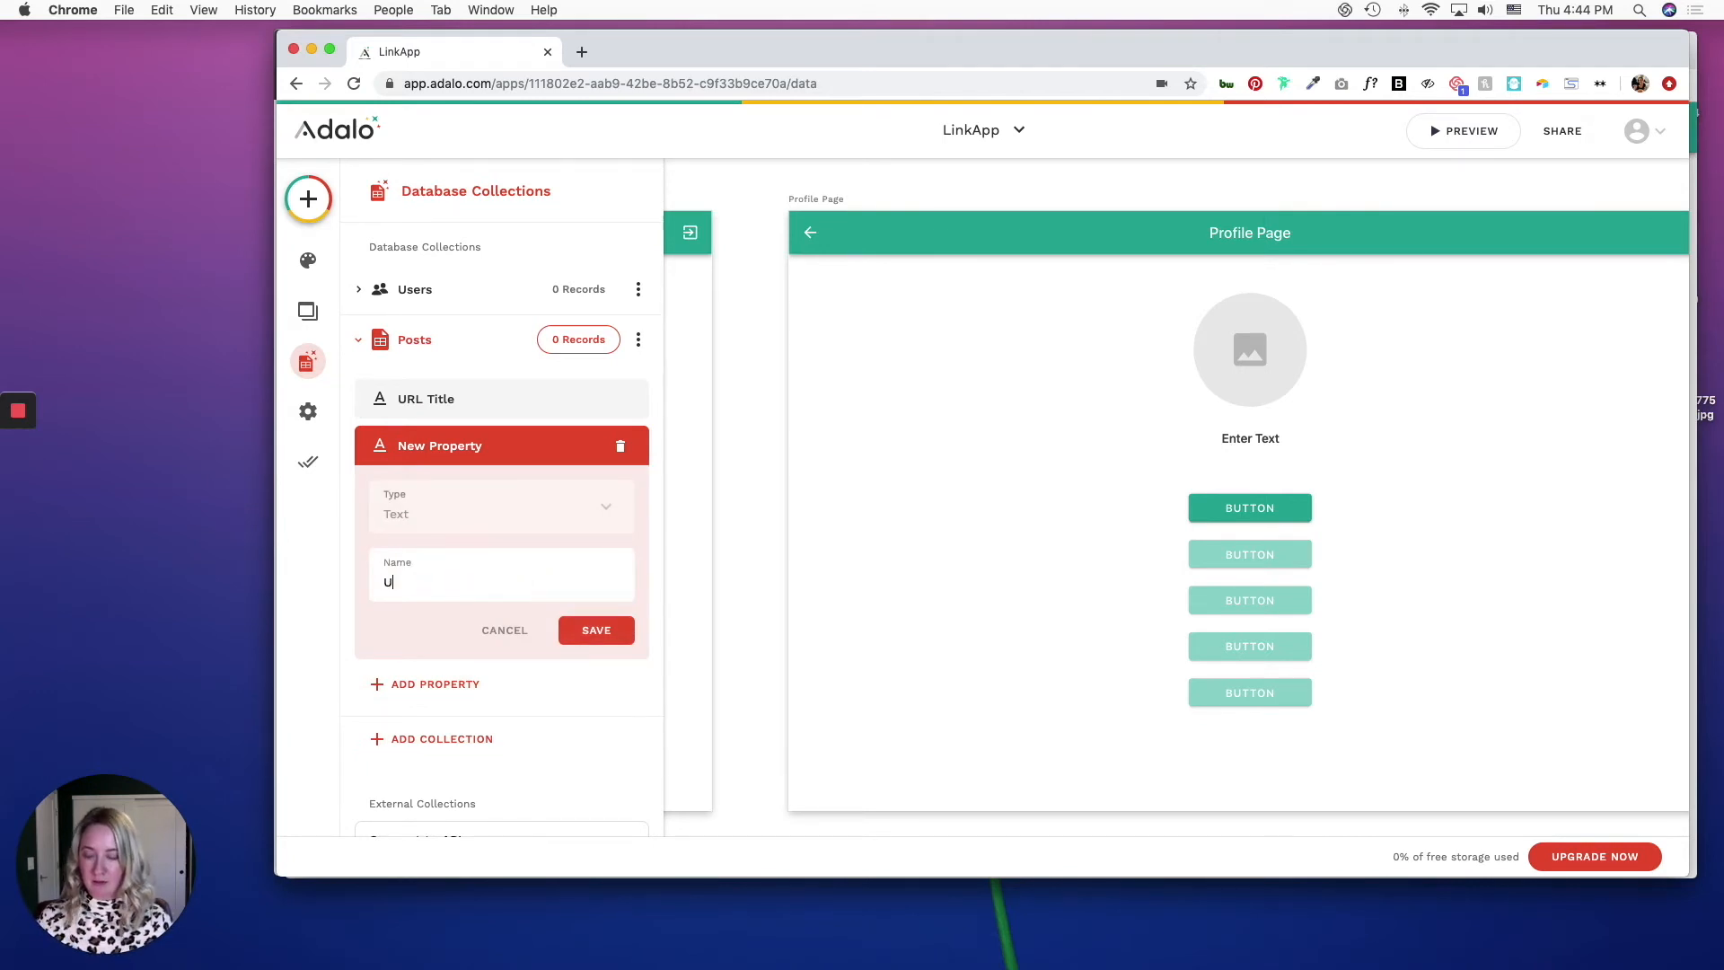
key(Return)
click(413, 492)
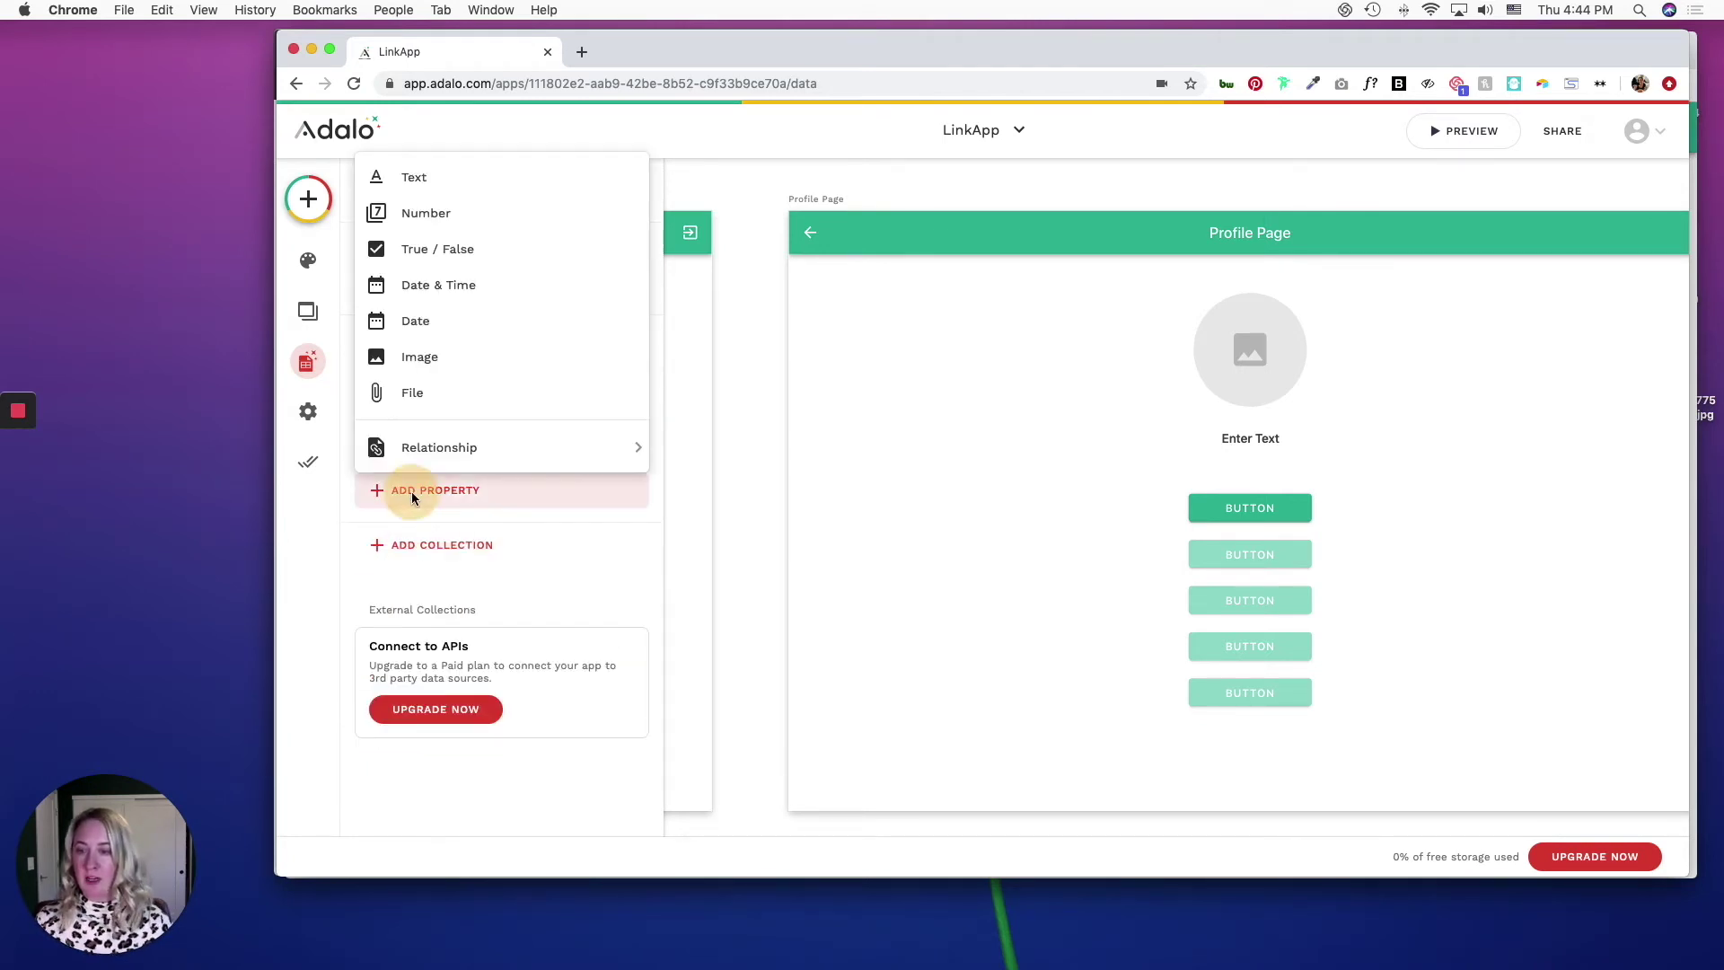
click(438, 248)
key(super+a)
text(Visible)
key(Return)
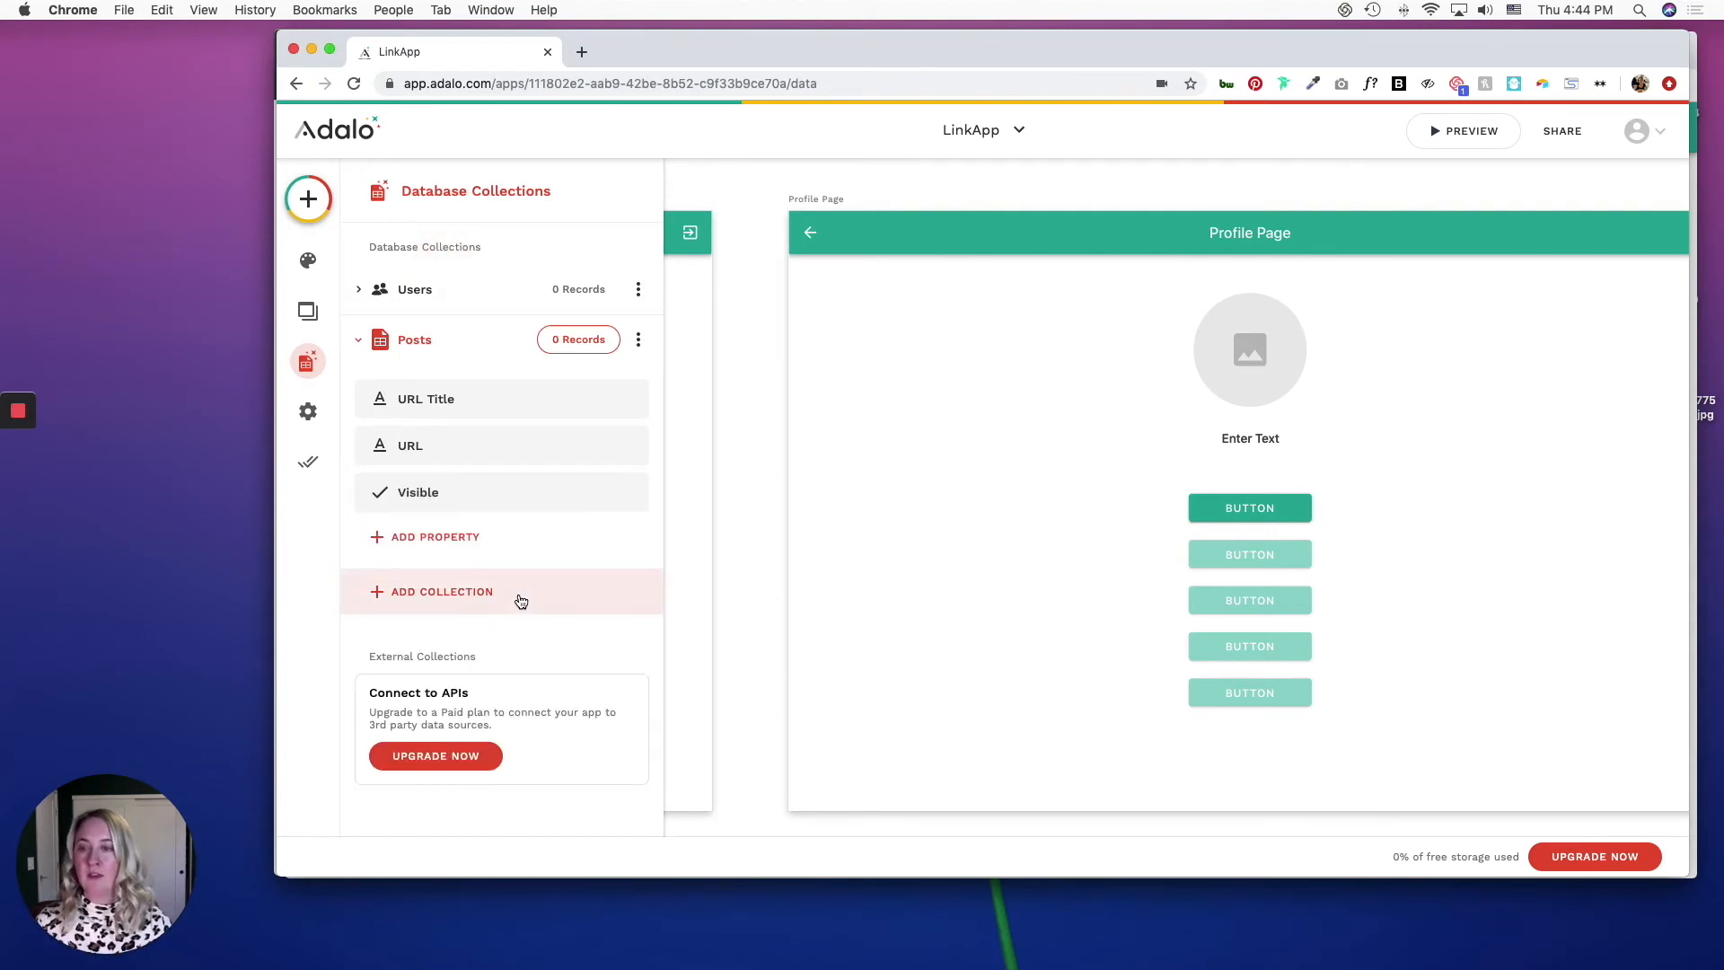
click(365, 291)
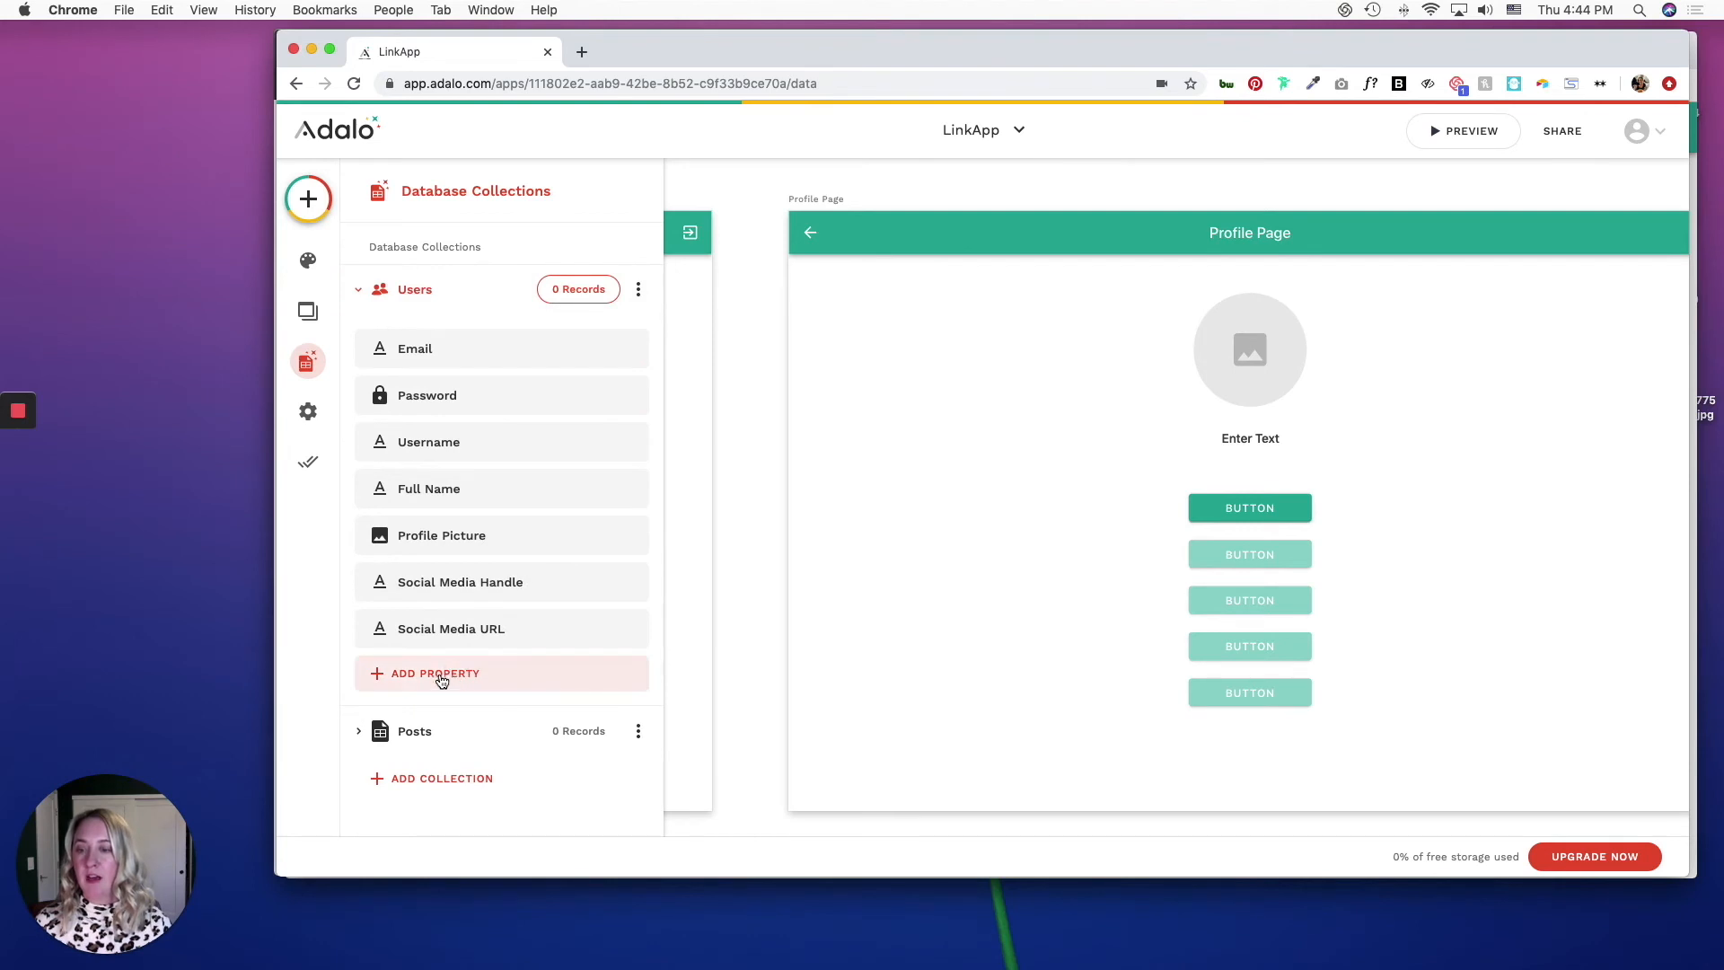
scroll(445, 673, down, 3)
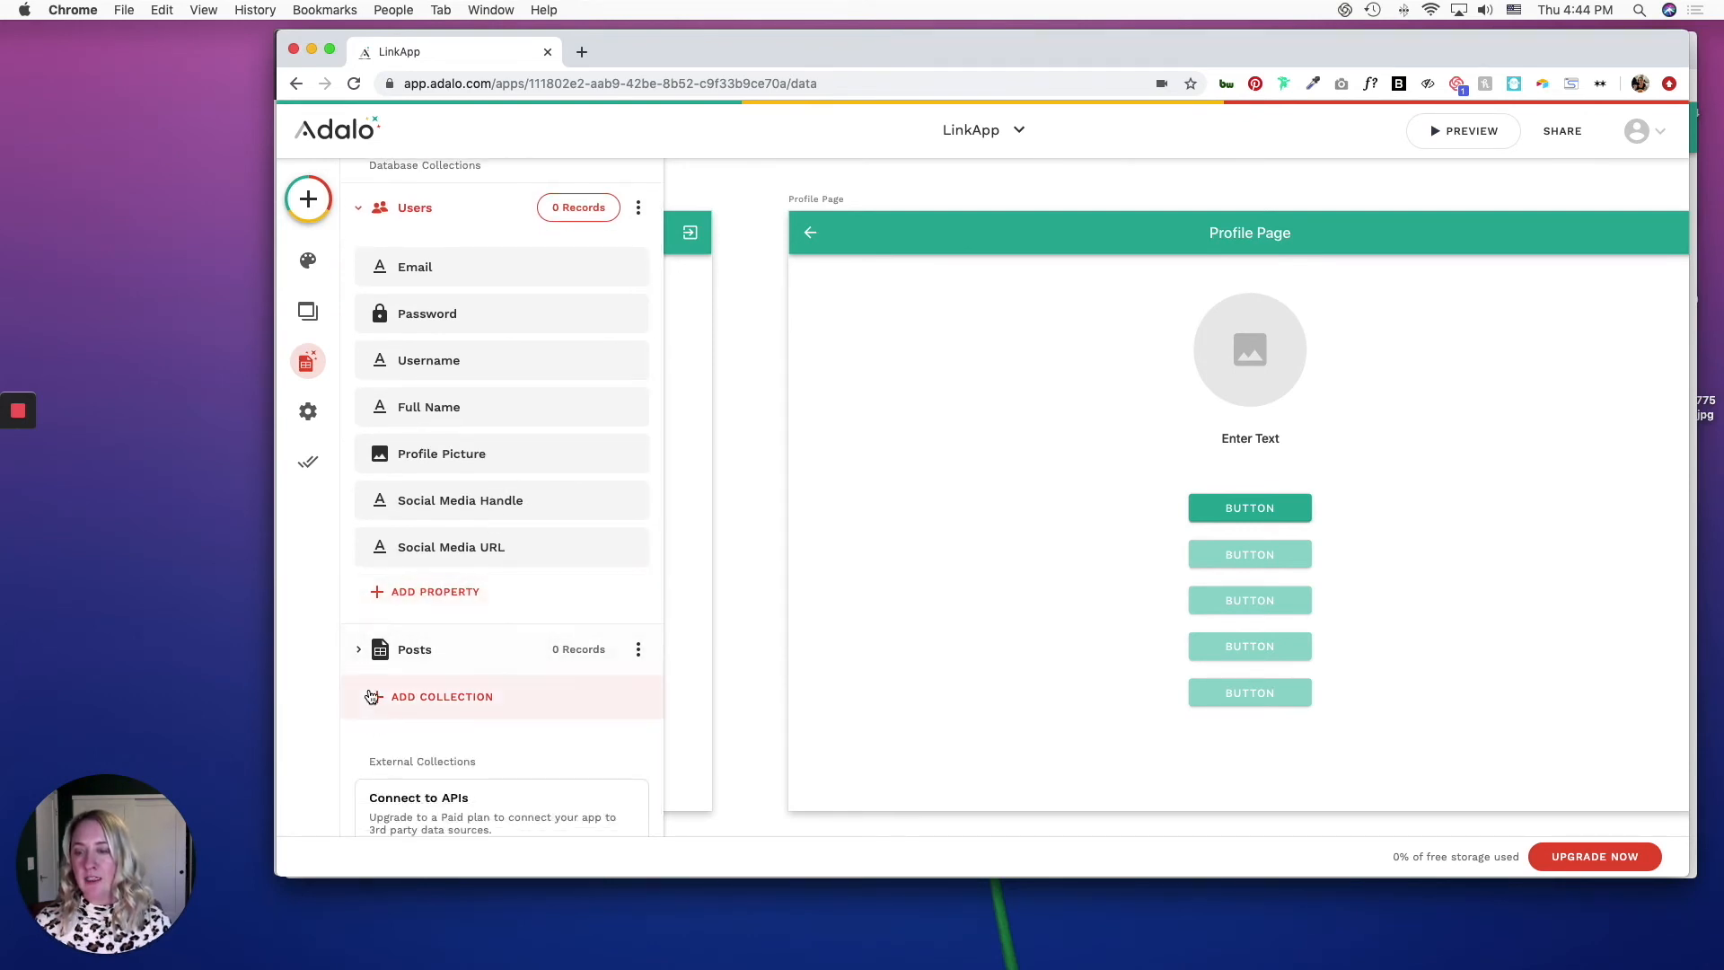
click(431, 696)
Relate Posts to Users so one user can have multiple posts
click(525, 339)
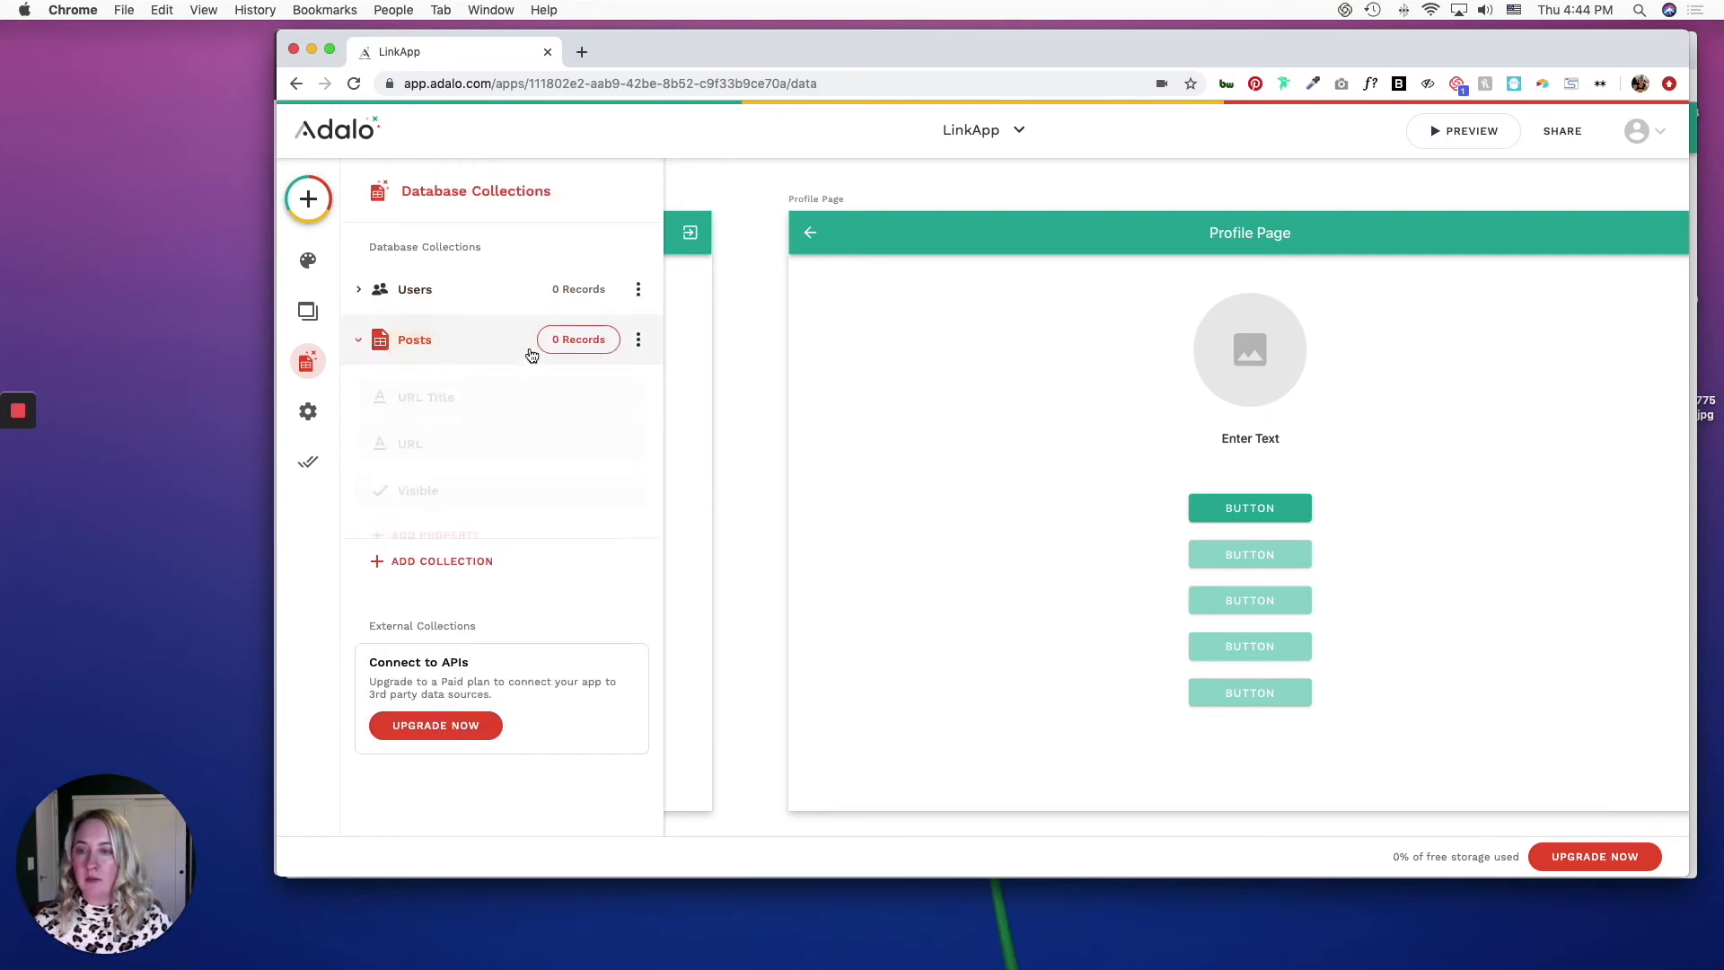
click(436, 536)
mouse_move(498, 493)
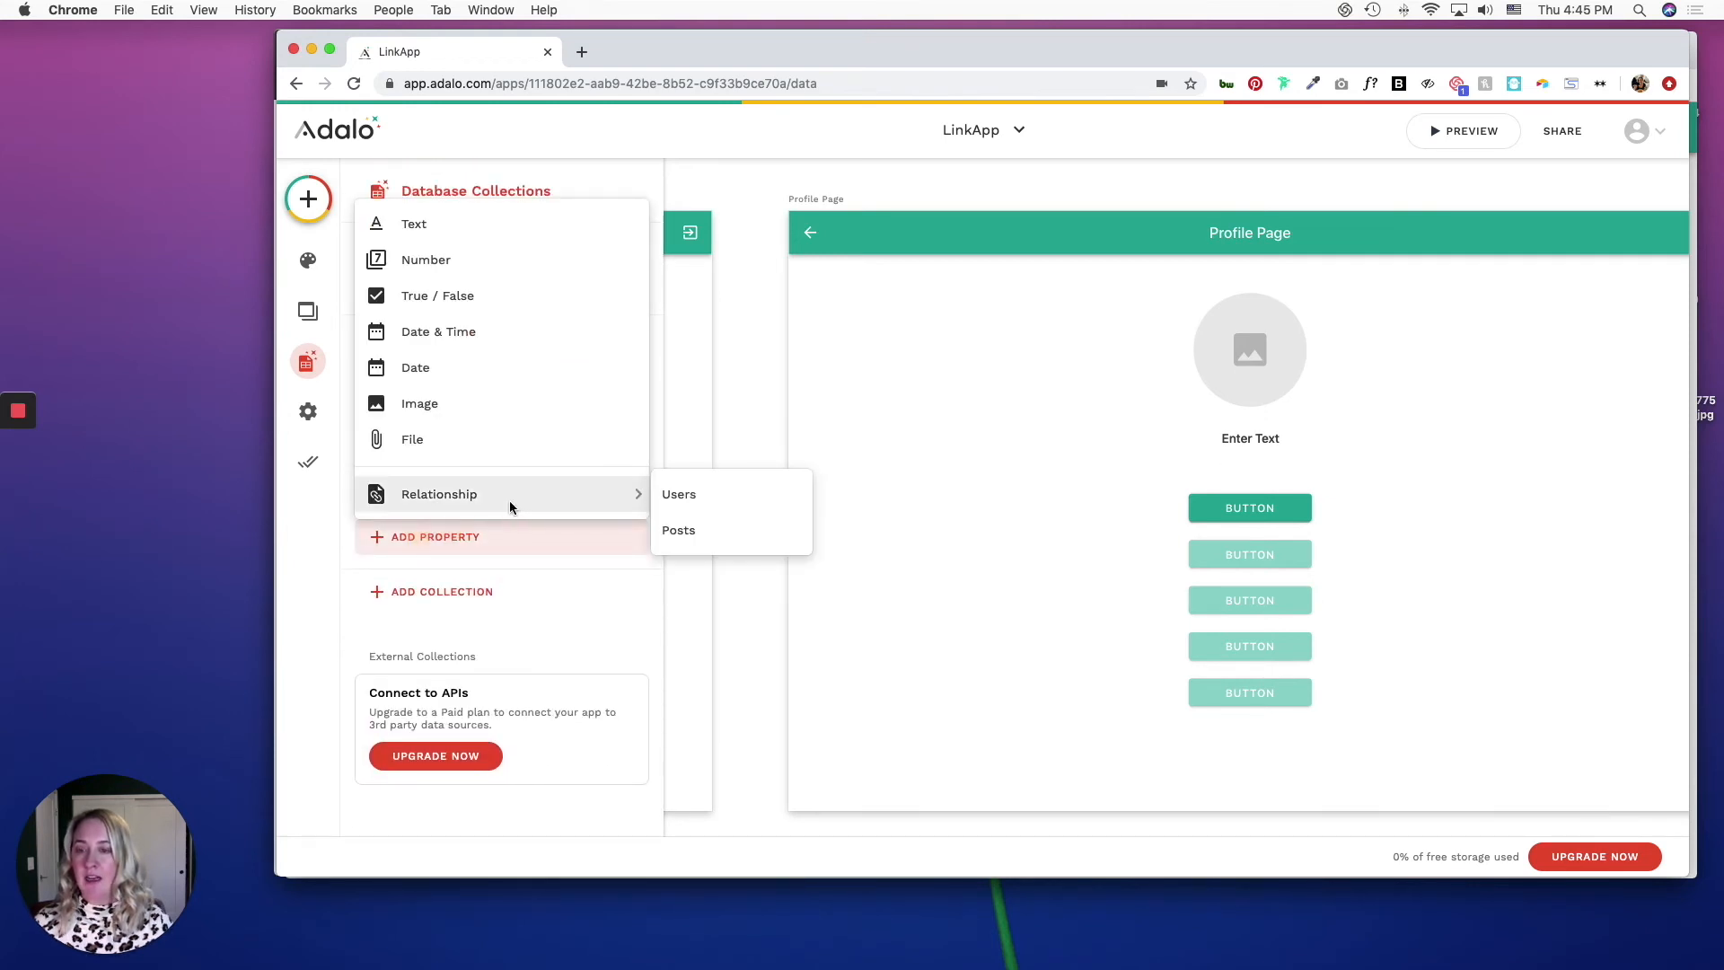
click(684, 494)
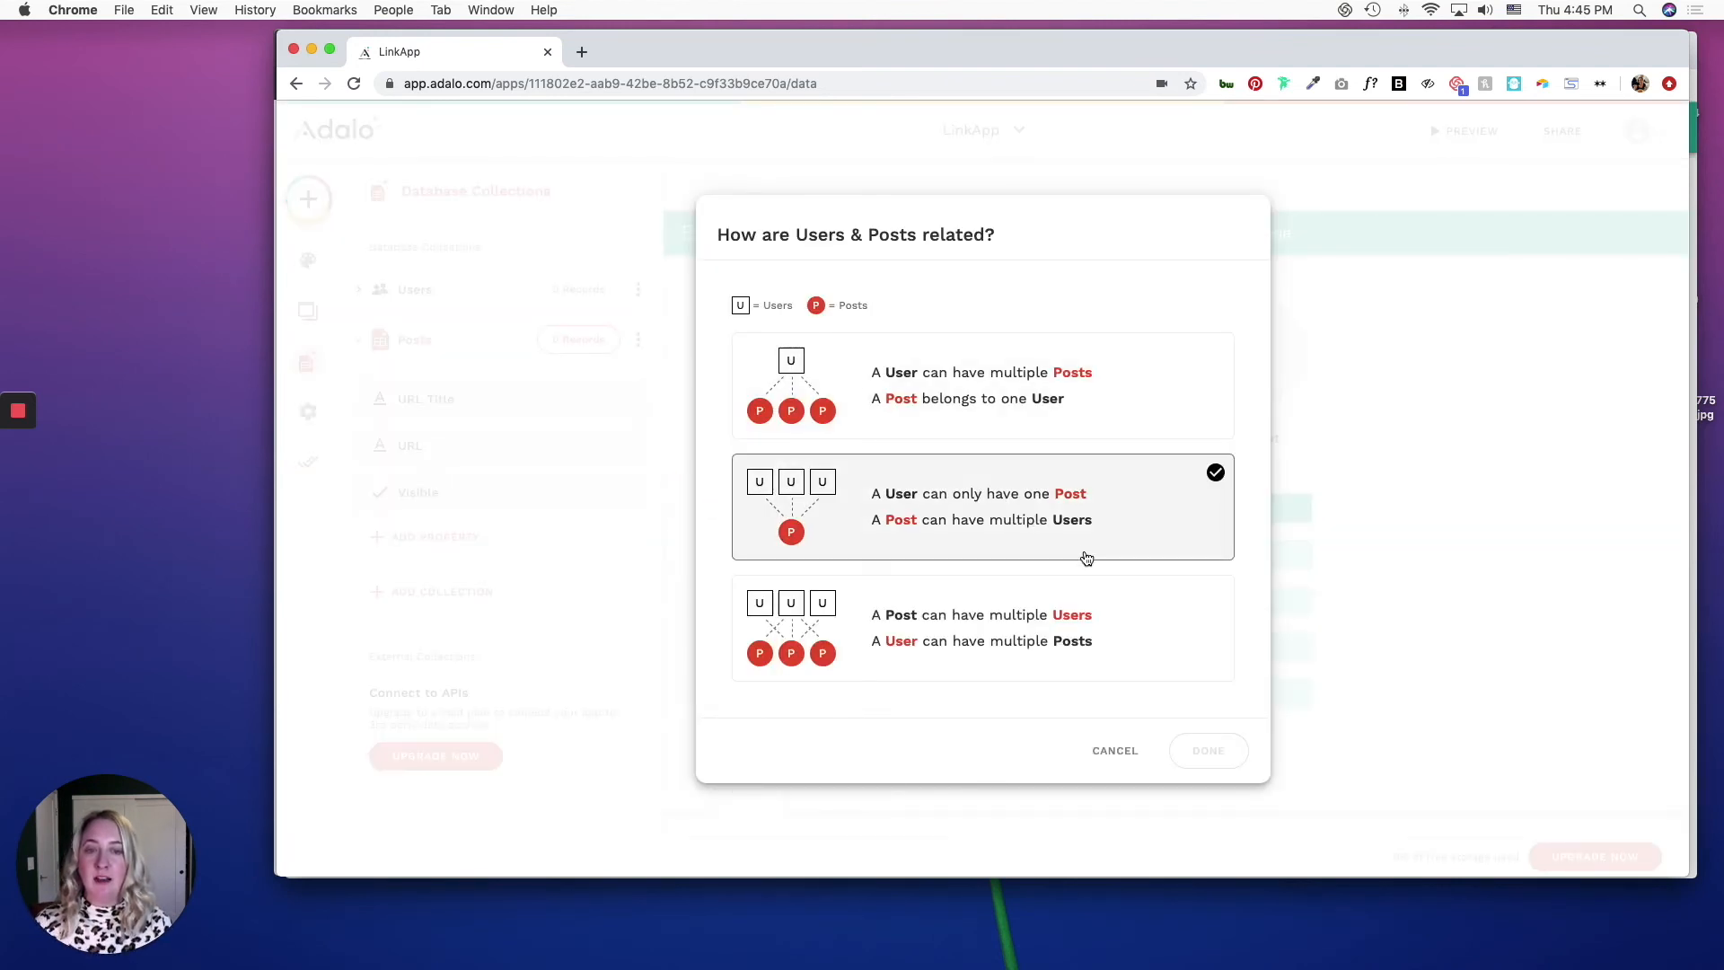
click(1092, 398)
click(1209, 751)
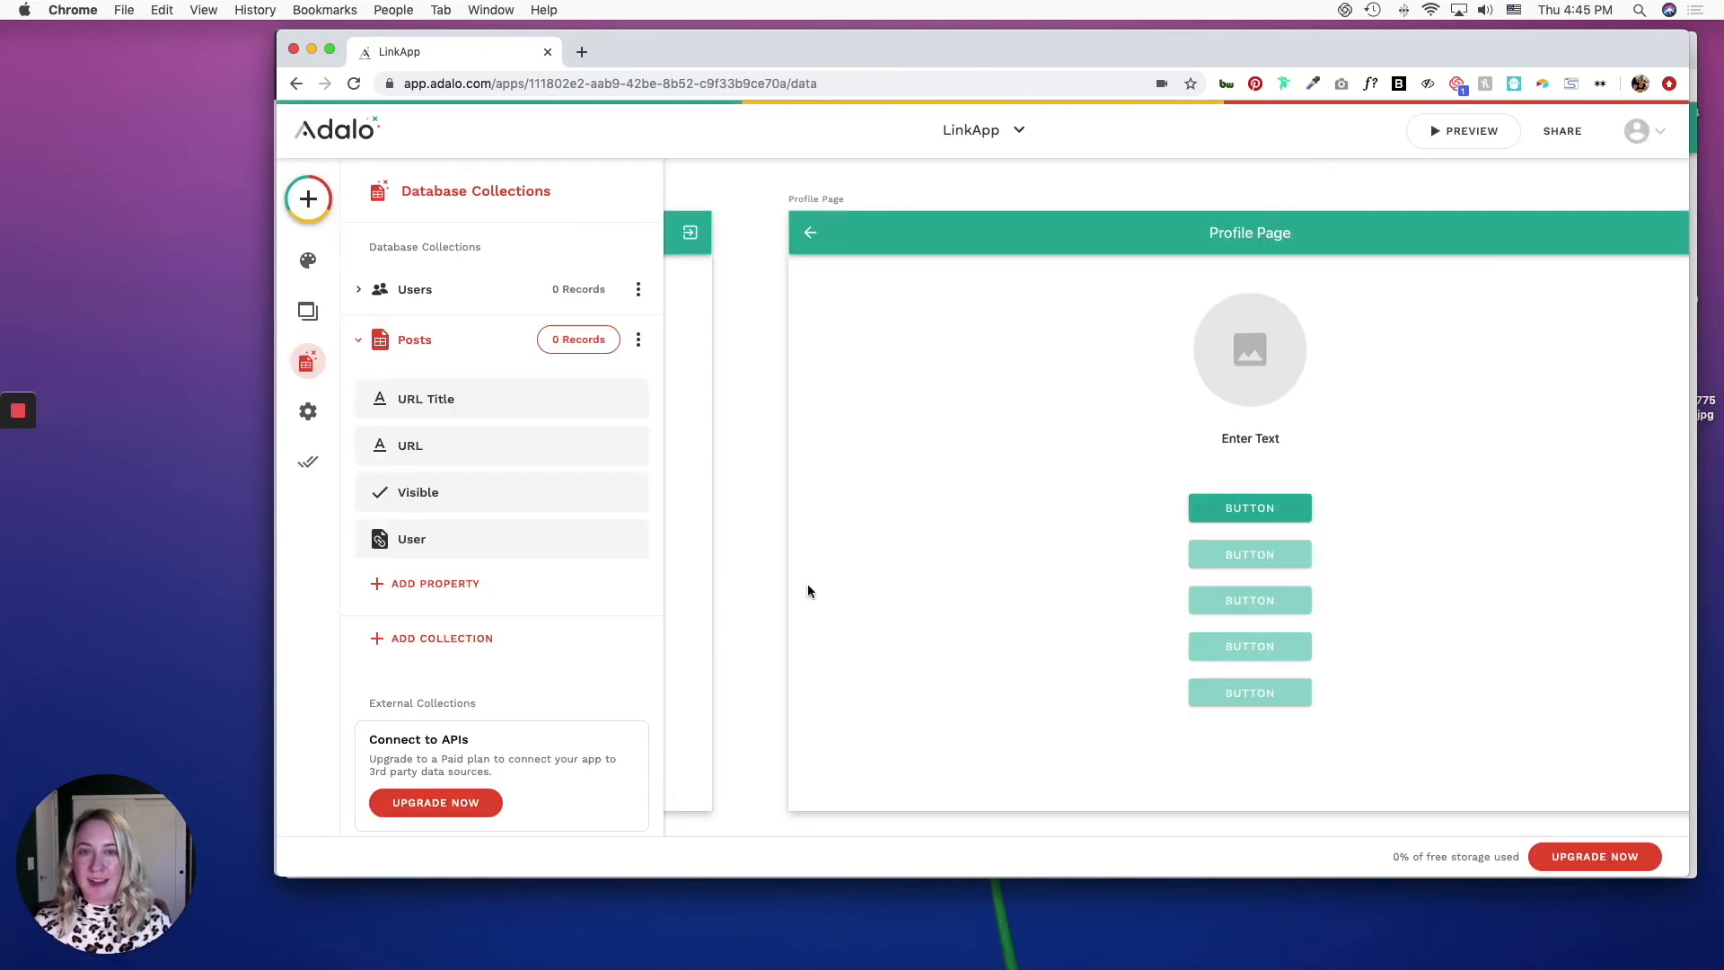